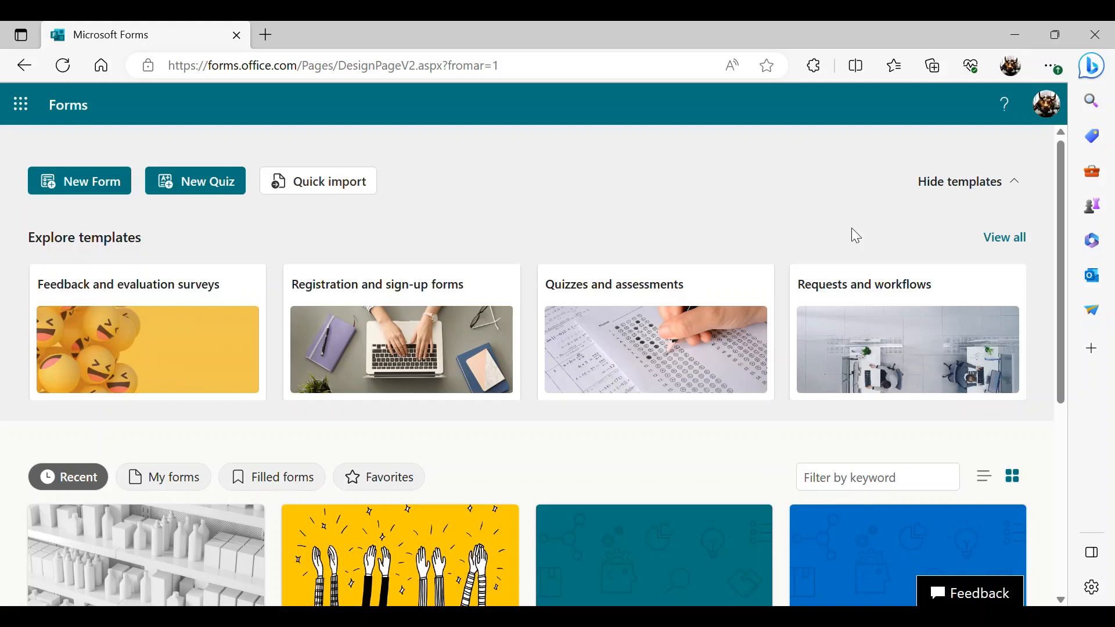
# Step: Create a new form and add a choice question titled "Do you like to cook?"
pyautogui.click(82, 192)
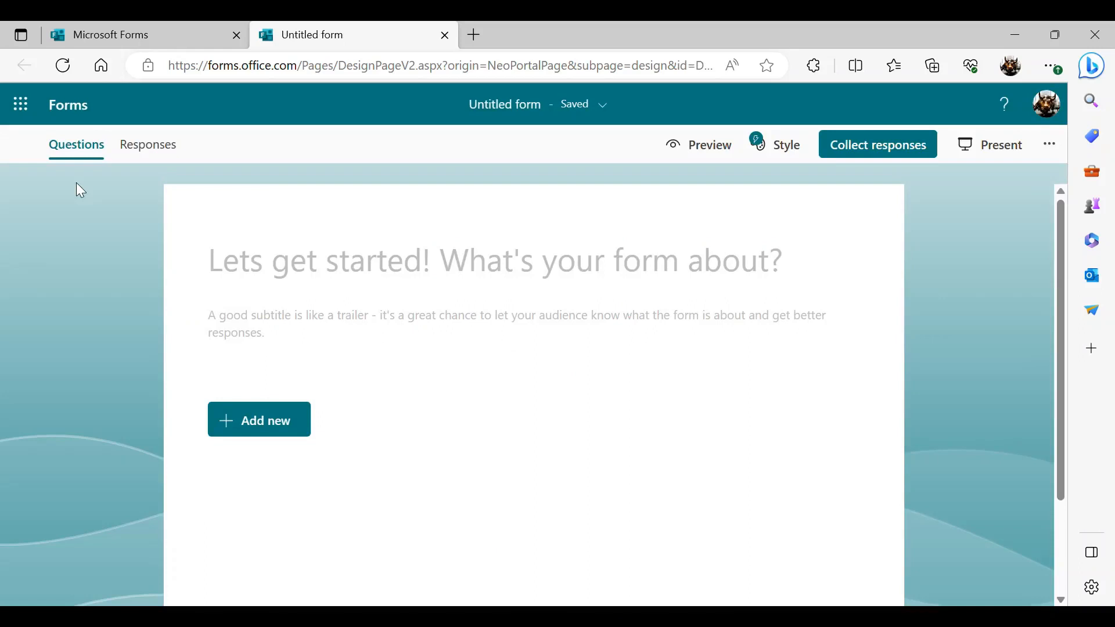
pyautogui.click(256, 431)
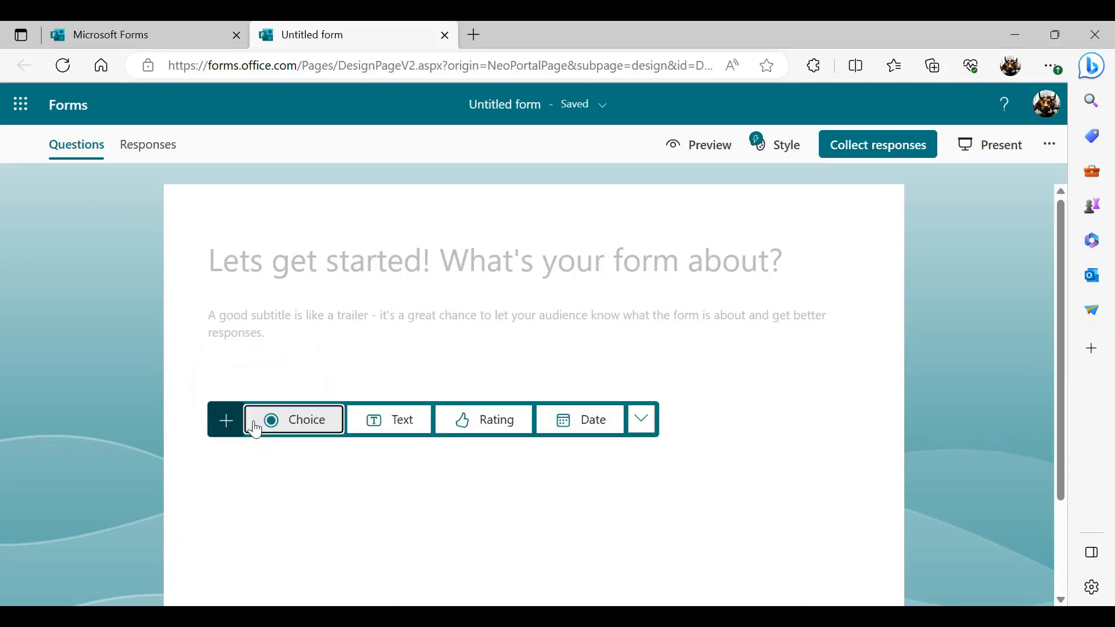
pyautogui.click(315, 421)
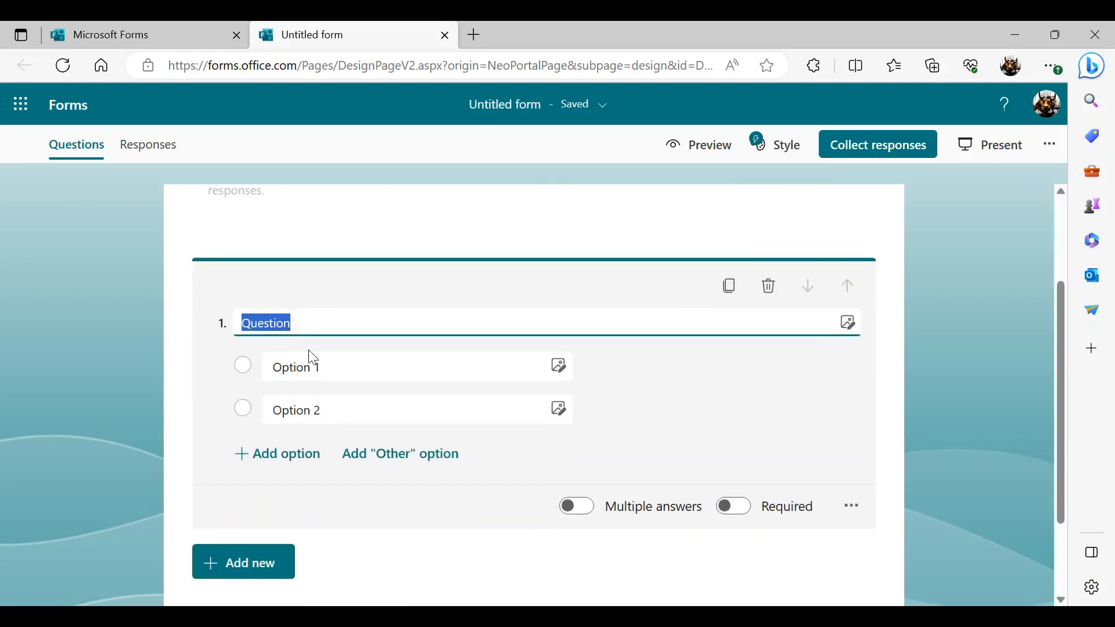
pyautogui.write('D')
pyautogui.press('BackSpace')
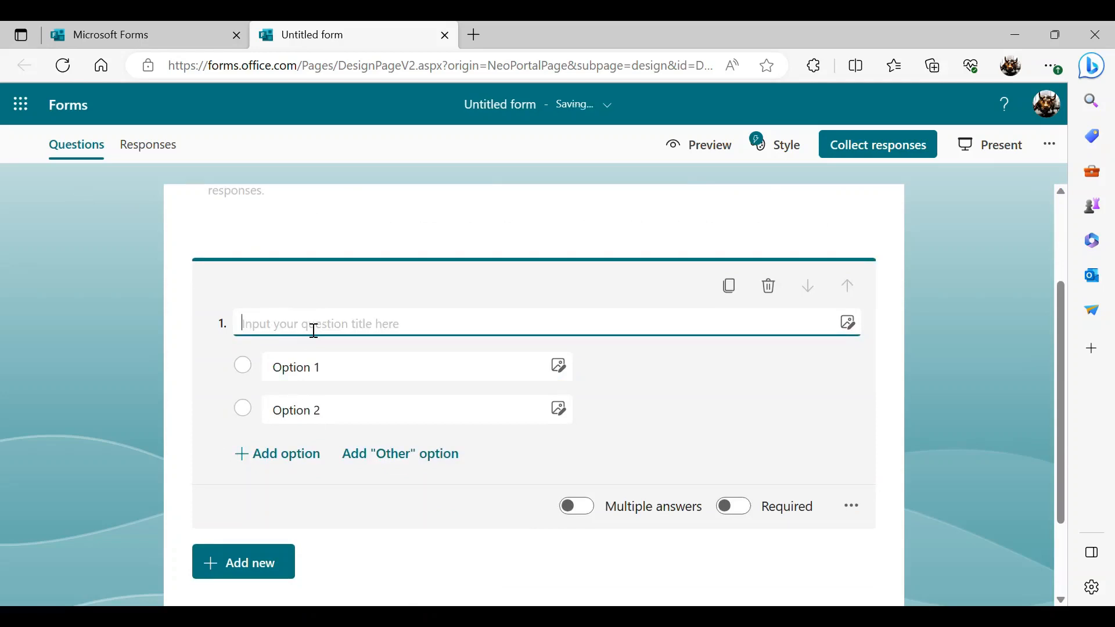
pyautogui.write('Do y')
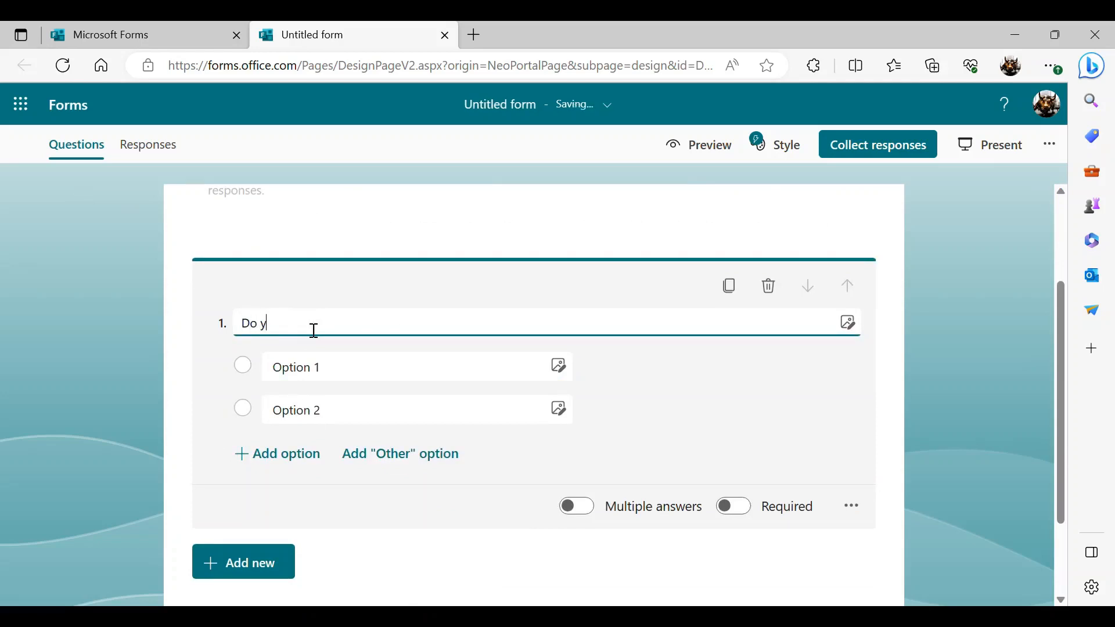
pyautogui.write('ou like')
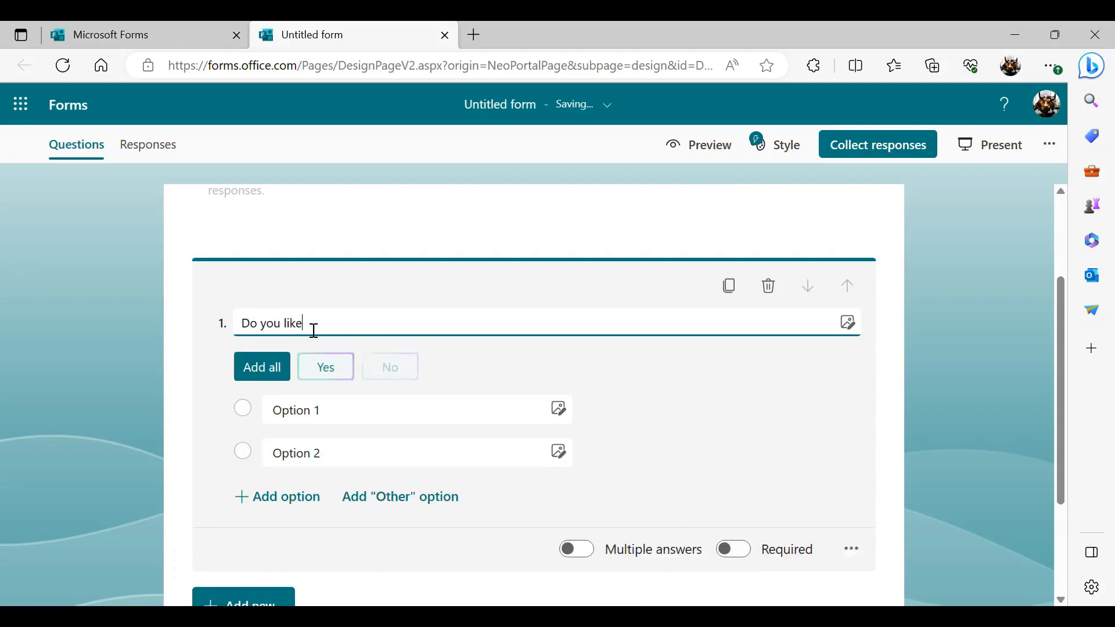
pyautogui.write(' to cook?')
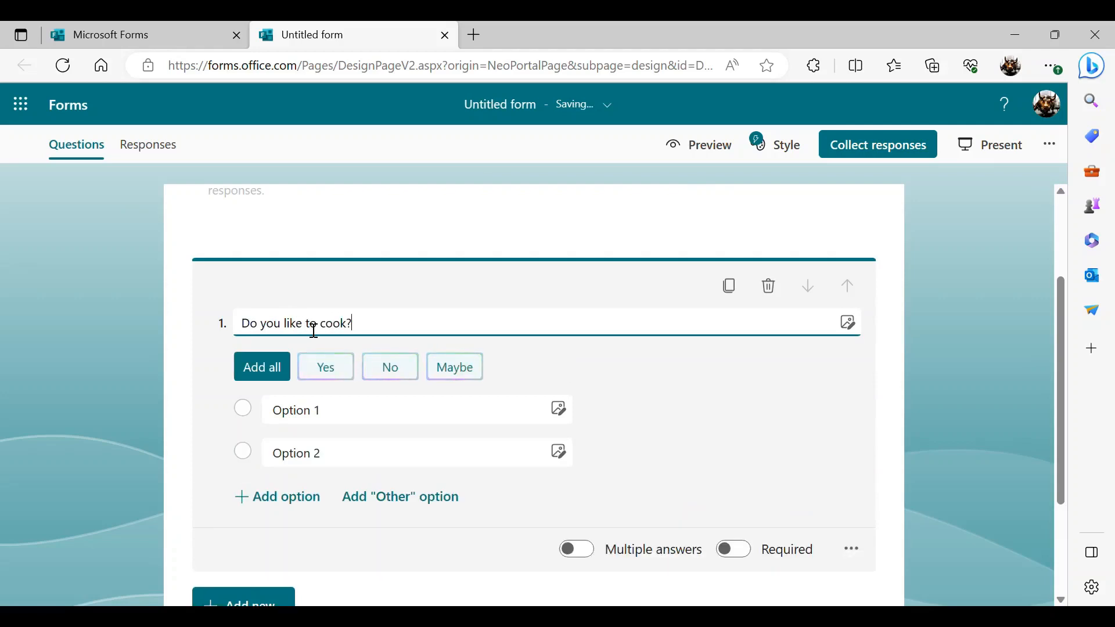
# Step: Set the two answer options of the first question to "Yes" and "No"
pyautogui.click(339, 416)
pyautogui.tripleClick(338, 416)
pyautogui.write('Yes')
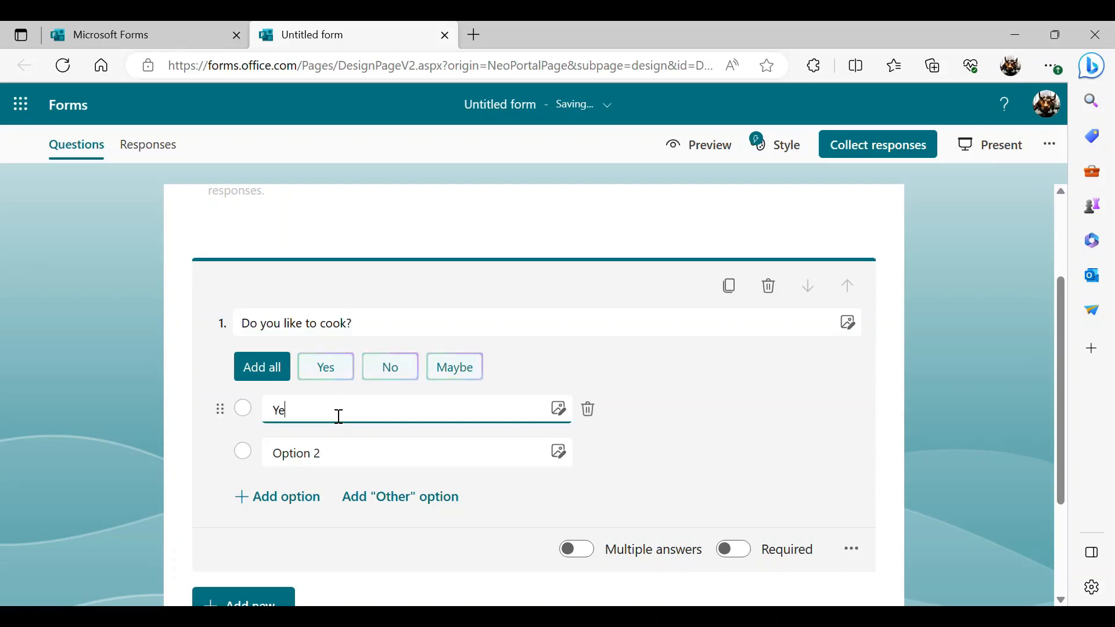
pyautogui.tripleClick(343, 460)
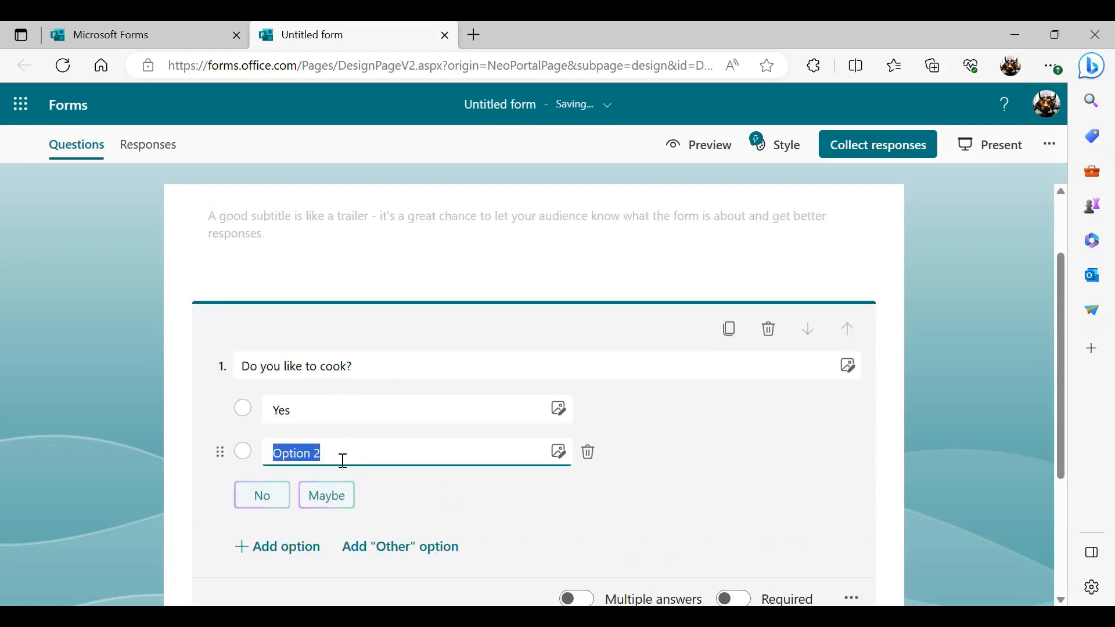
pyautogui.press('BackSpace')
pyautogui.write('No')
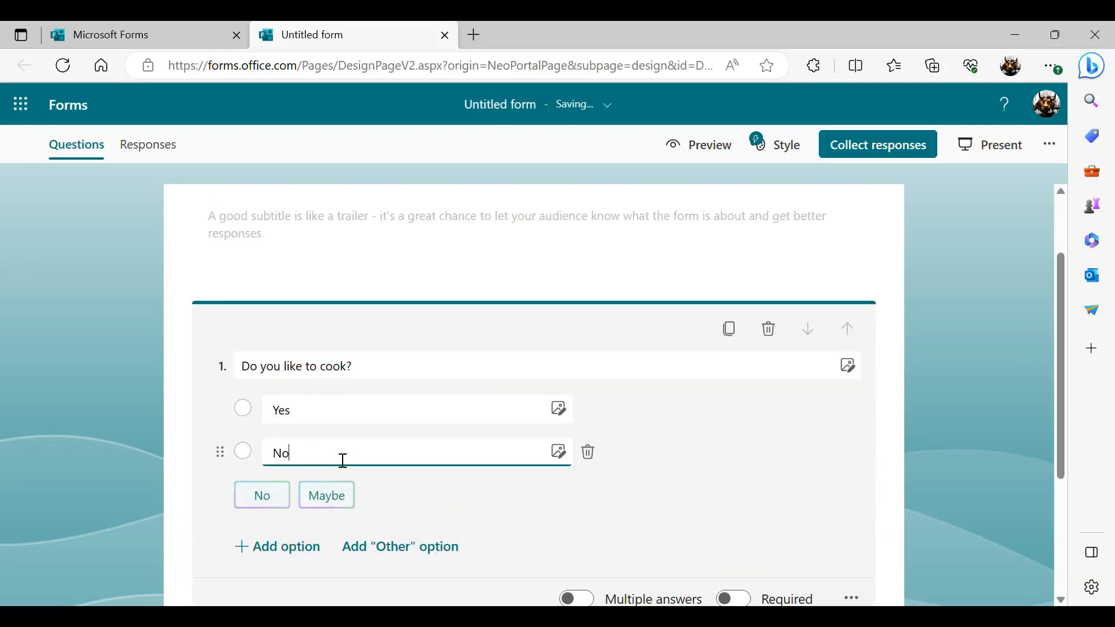
pyautogui.click(441, 500)
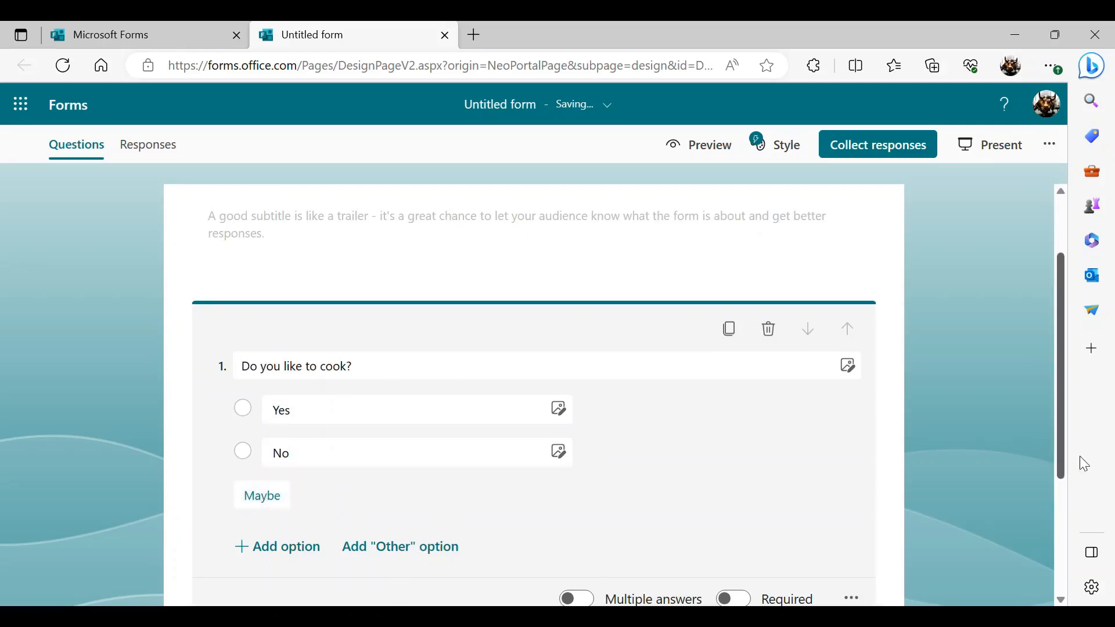
# Step: Add a second choice question titled "How often do you cook?"
pyautogui.moveTo(1065, 454); pyautogui.dragTo(1058, 499)
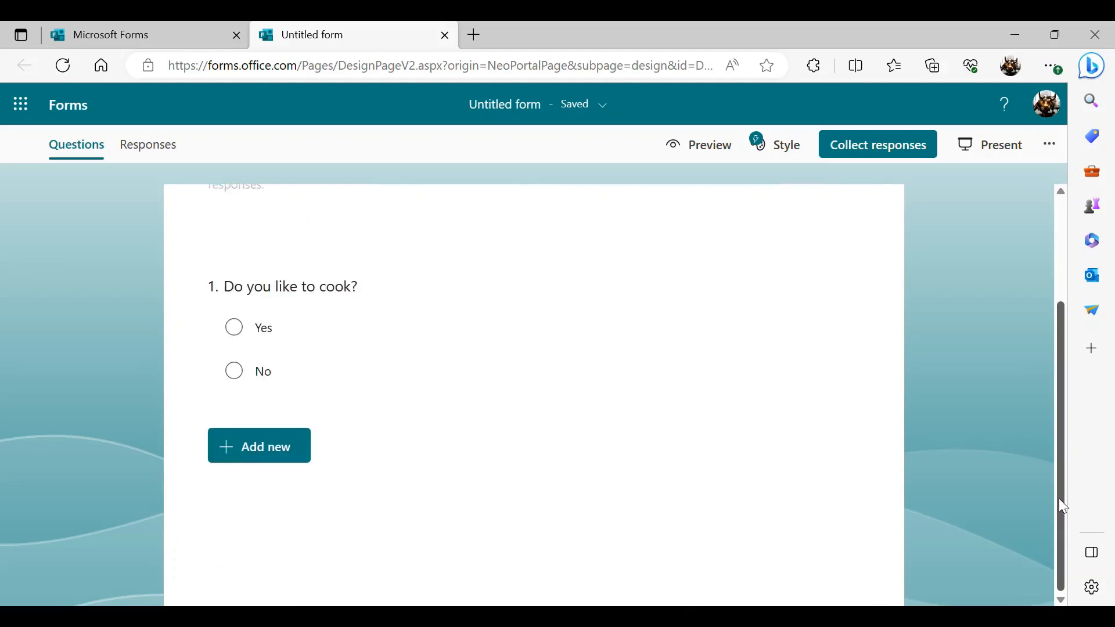
pyautogui.click(277, 458)
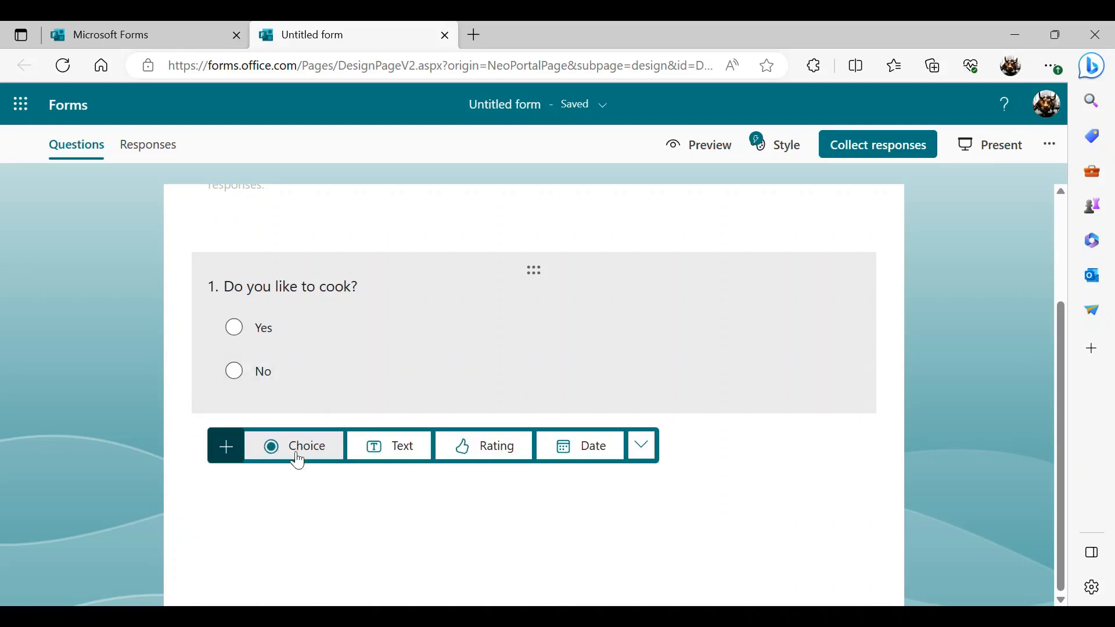
pyautogui.click(298, 461)
pyautogui.click(314, 329)
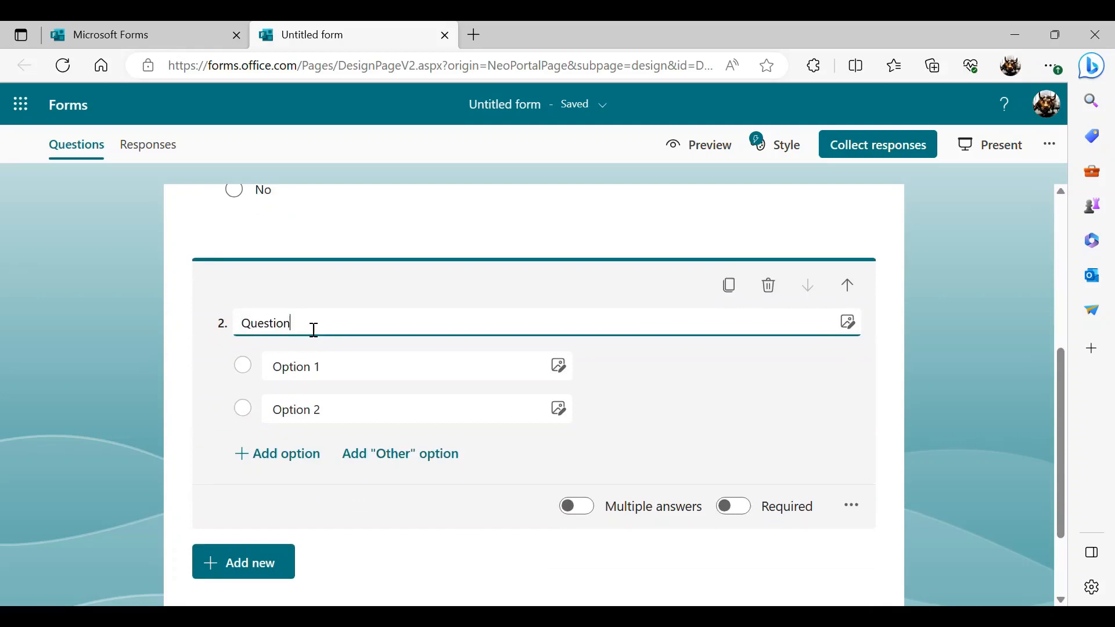
pyautogui.press('BackSpace')
pyautogui.press('BackSpace')
pyautogui.press('BackSpace')
pyautogui.press('BackSpace')
pyautogui.press('BackSpace')
pyautogui.press('BackSpace')
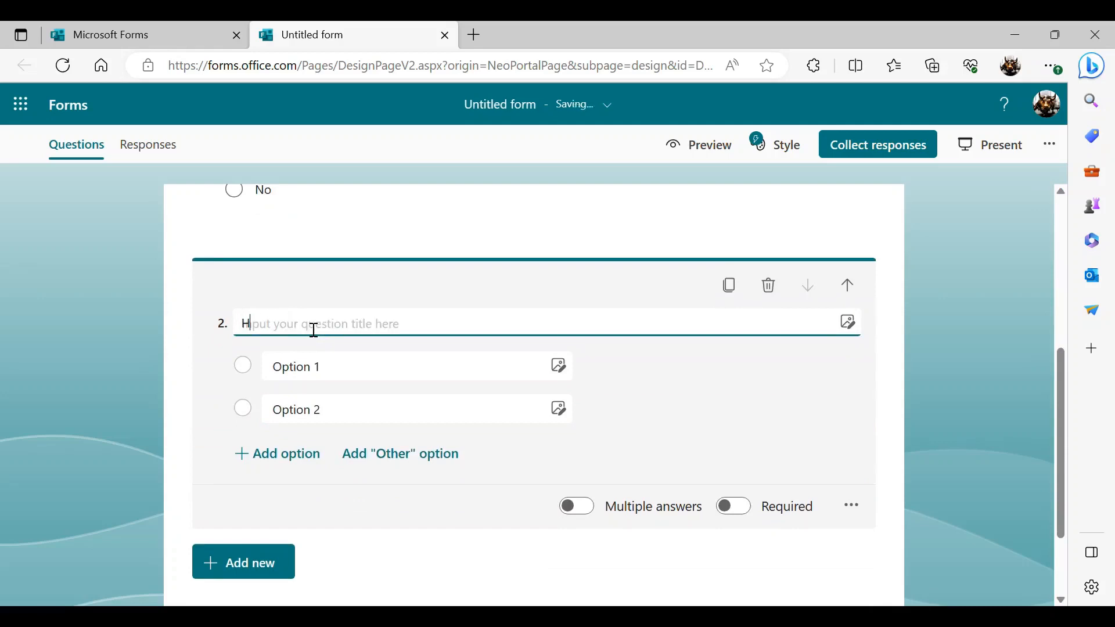
pyautogui.write('How of')
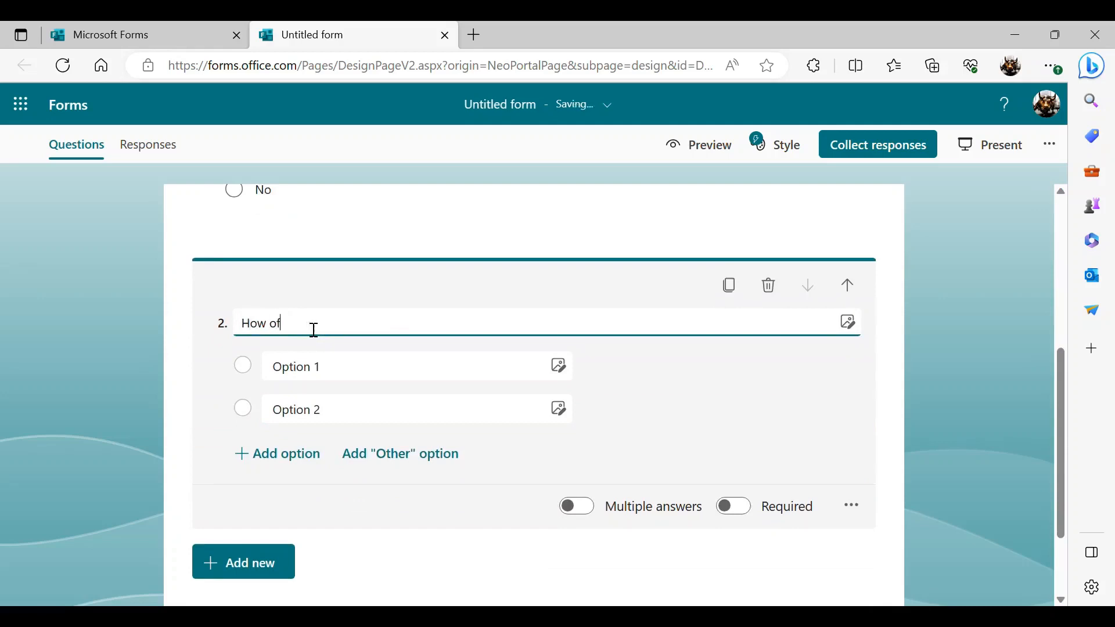
pyautogui.write('ten do')
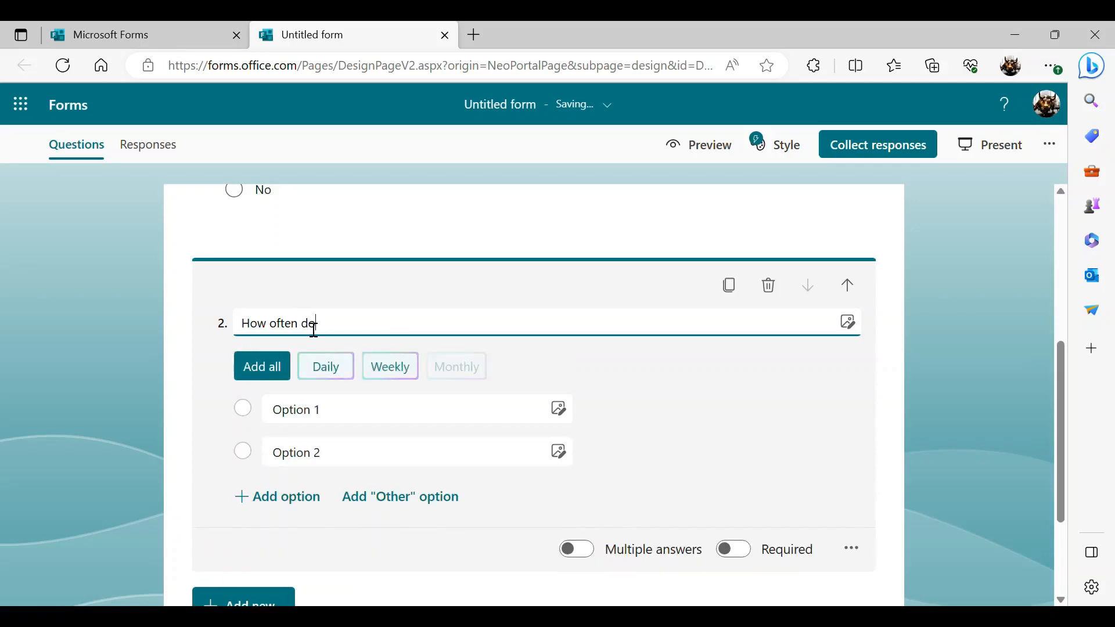
pyautogui.write(' you cook')
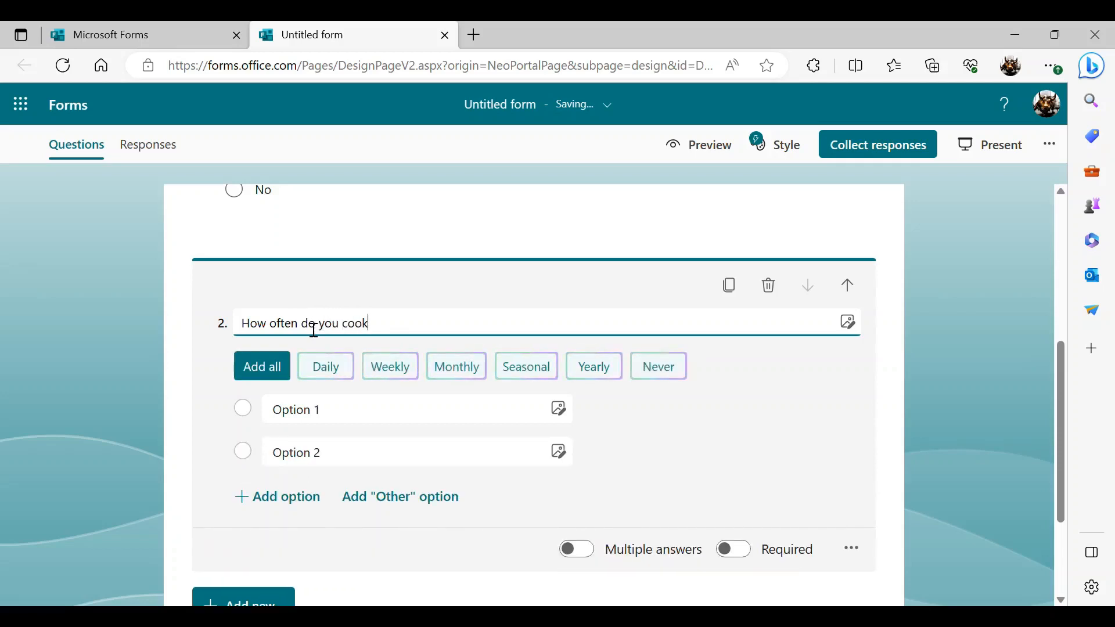
pyautogui.write('?')
# Step: Set the first two answer options of the cooking frequency question to "every day" and "3 times/ week"
pyautogui.click(337, 410)
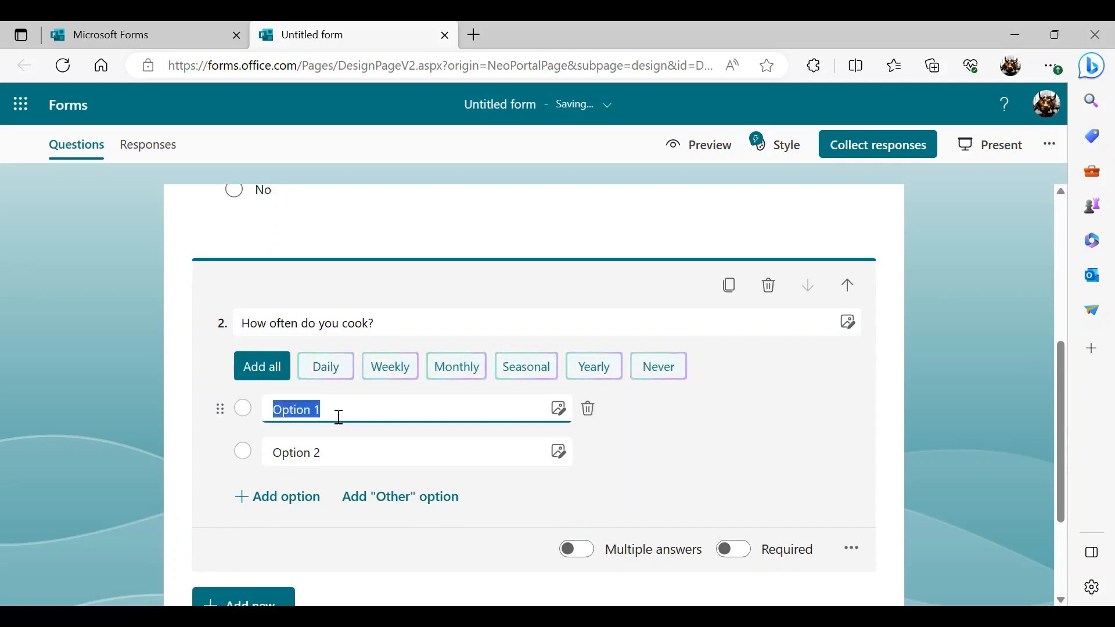
pyautogui.press('BackSpace')
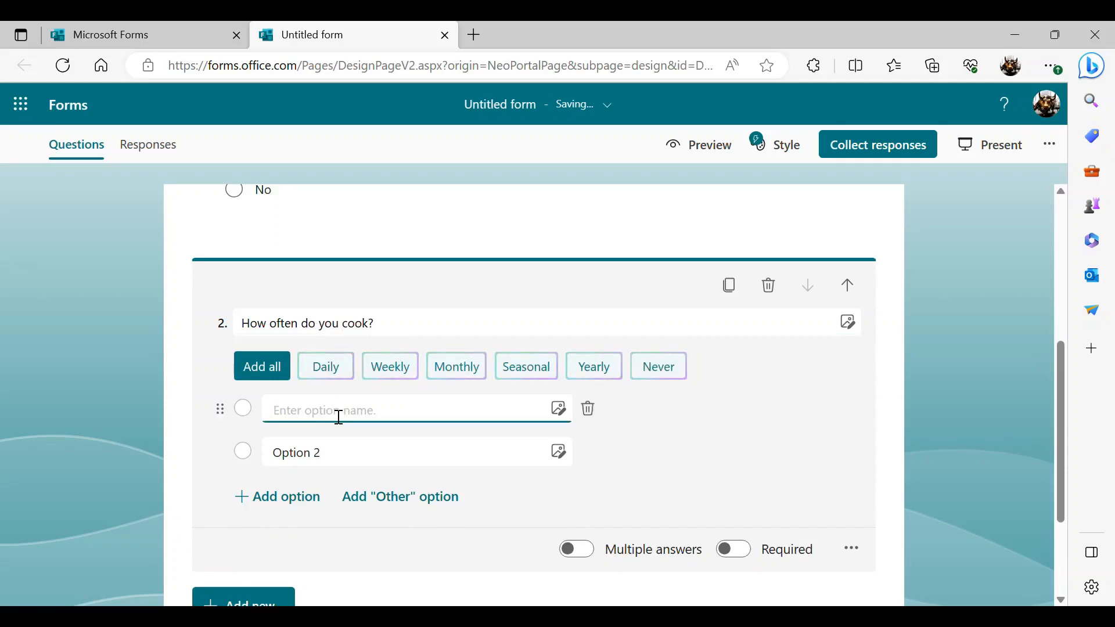
pyautogui.write('every')
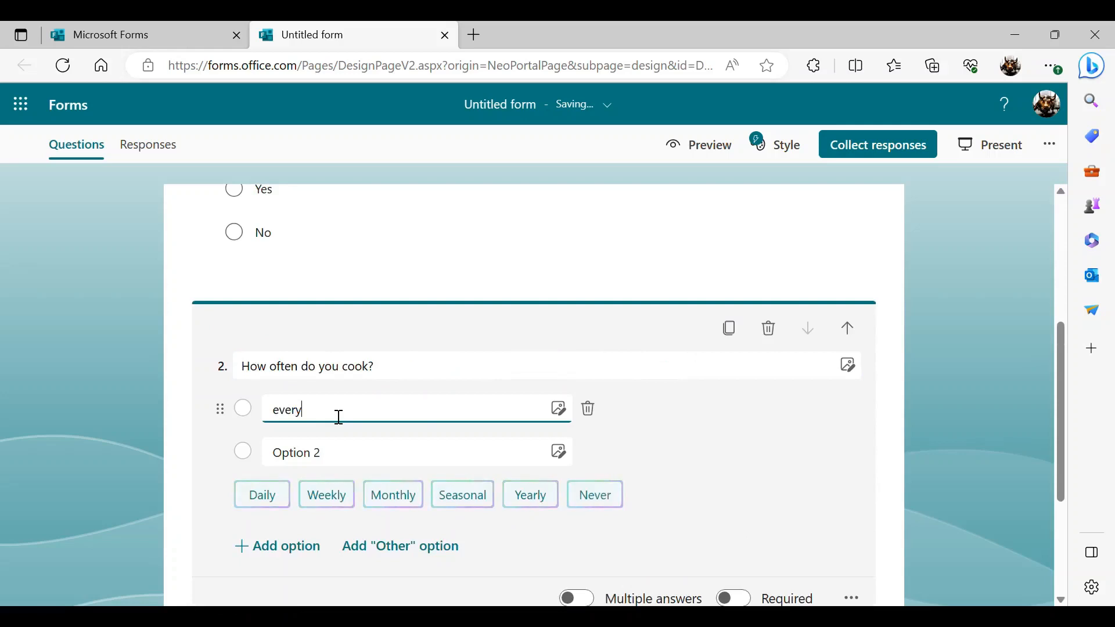
pyautogui.write(' day')
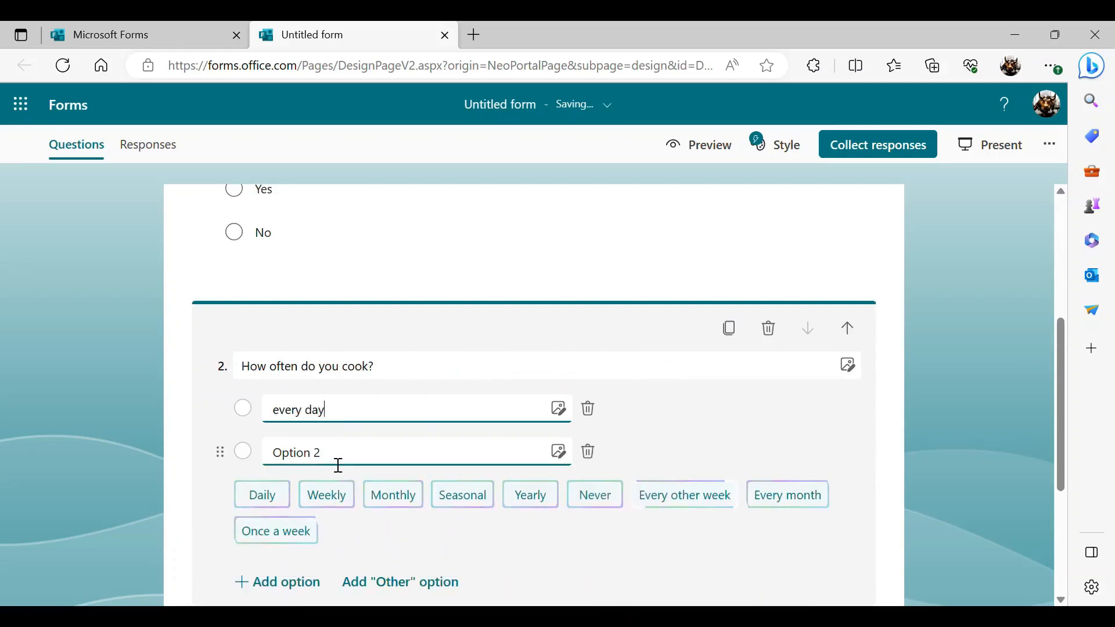
pyautogui.click(337, 460)
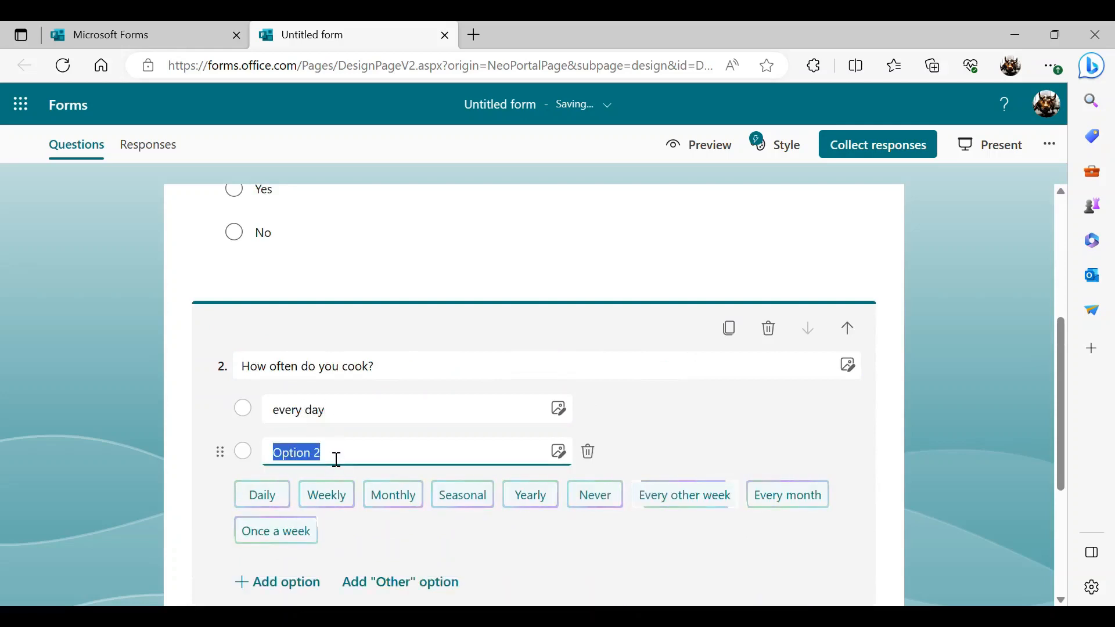
pyautogui.press('BackSpace')
pyautogui.write('3 times')
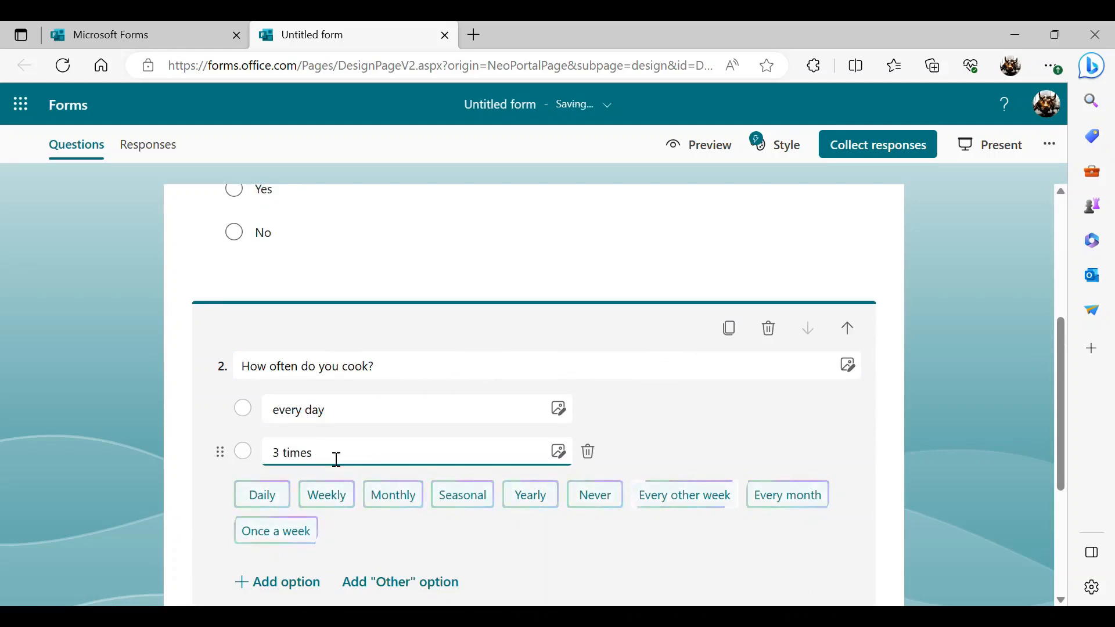
pyautogui.write('/ week')
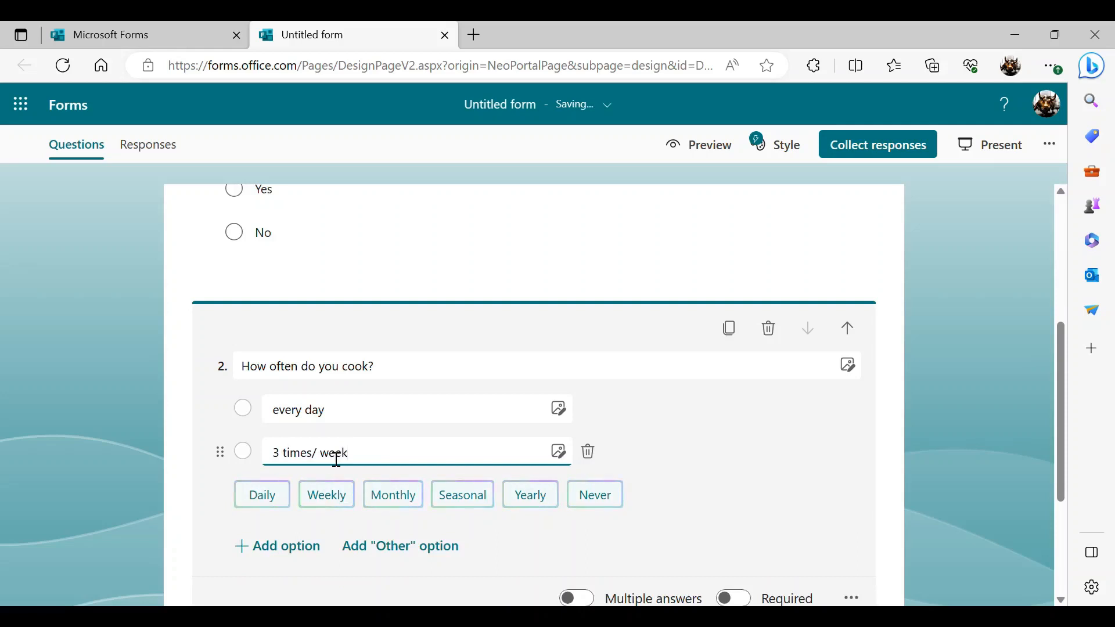
# Step: Add a third answer option named "never" to the cooking frequency question
pyautogui.click(274, 548)
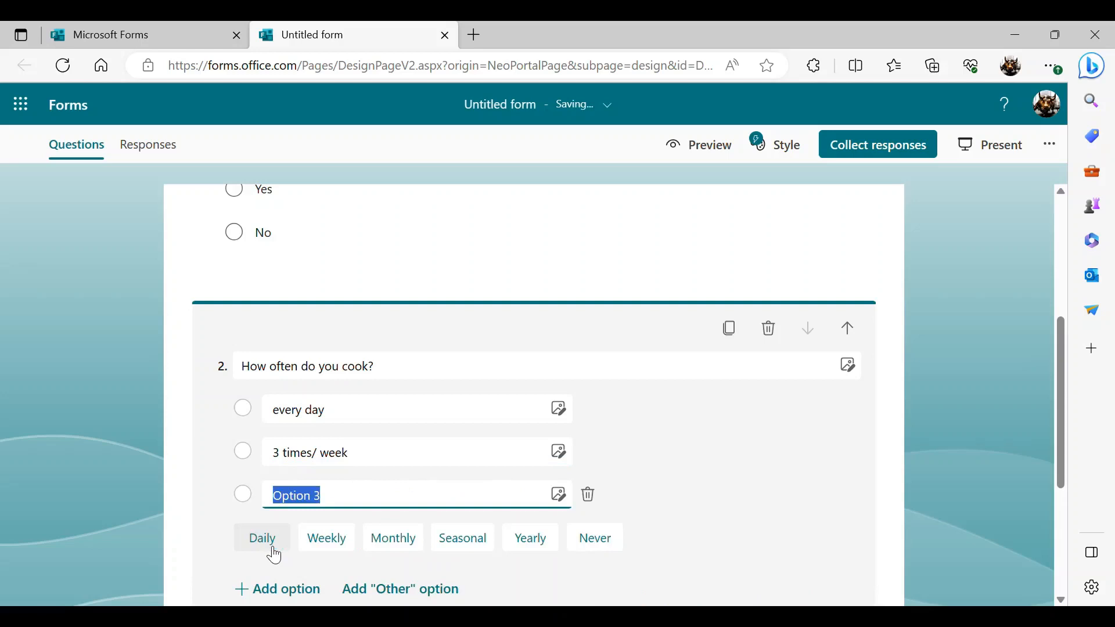
pyautogui.click(341, 508)
pyautogui.press('BackSpace')
pyautogui.press('BackSpace')
pyautogui.press('BackSpace')
pyautogui.press('BackSpace')
pyautogui.press('BackSpace')
pyautogui.press('BackSpace')
pyautogui.press('BackSpace')
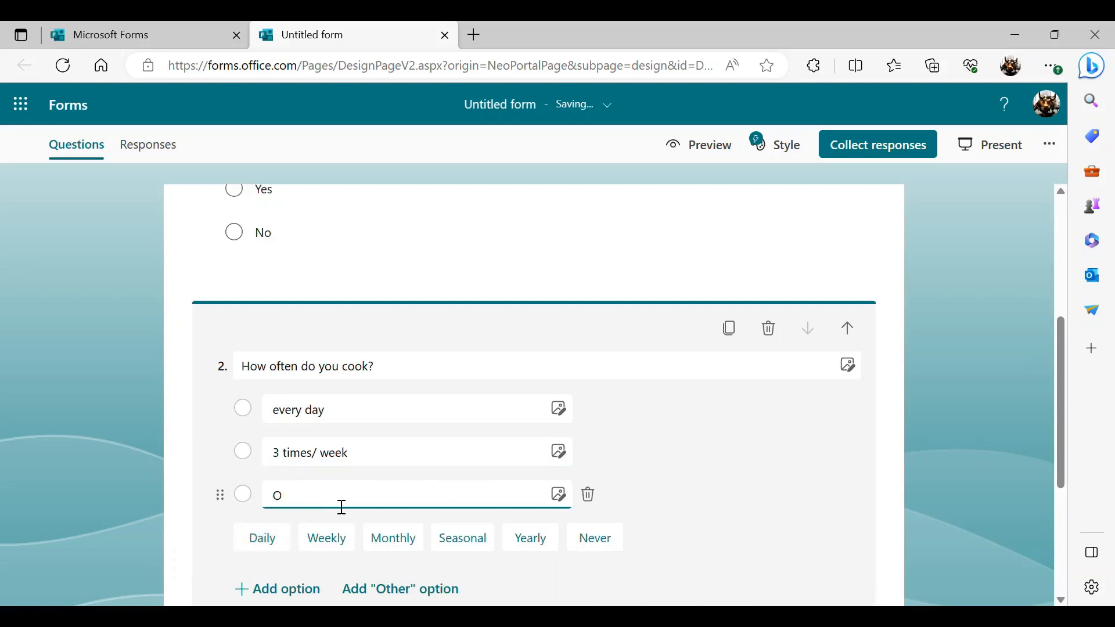
pyautogui.press('BackSpace')
pyautogui.write('neve')
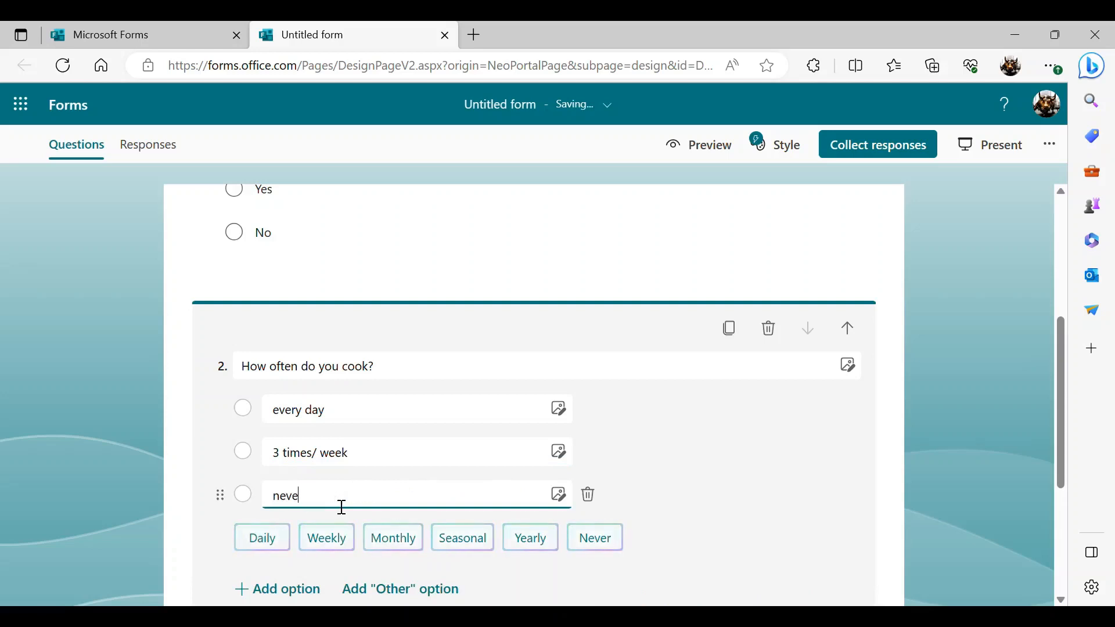
pyautogui.write('r')
# Step: Add a fourth answer option to the cooking frequency question with the text "Other"
pyautogui.click(293, 590)
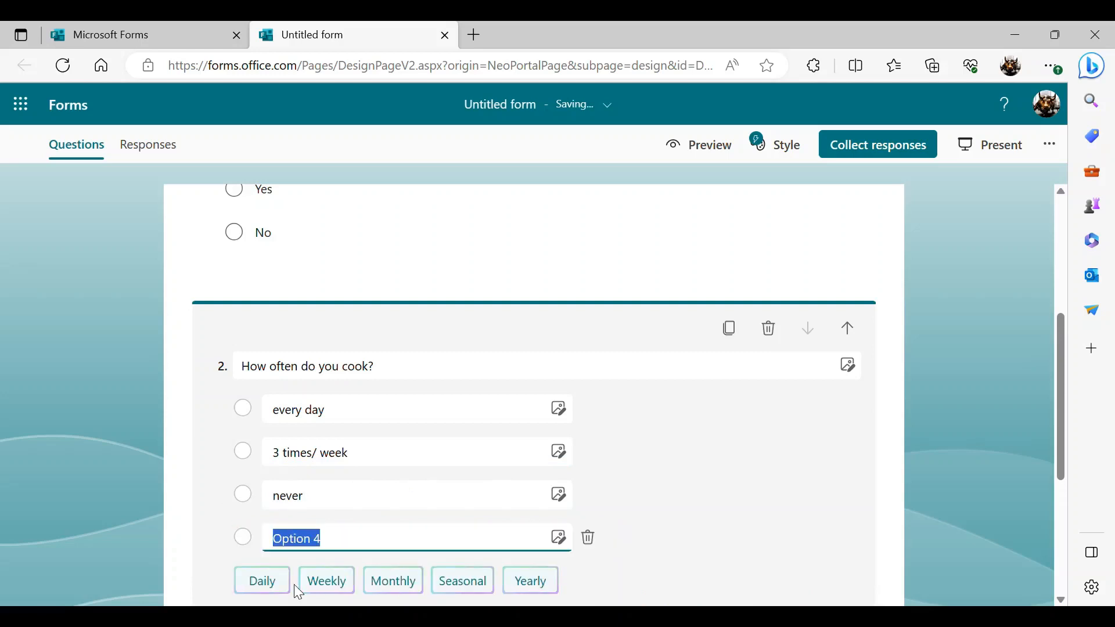
pyautogui.click(339, 541)
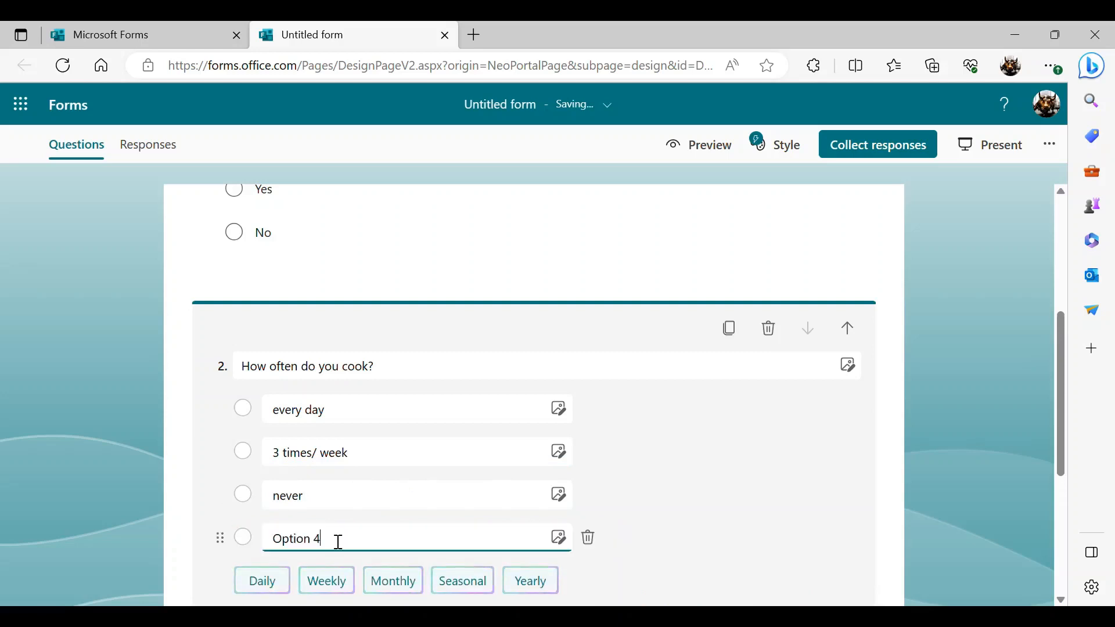
pyautogui.press('BackSpace')
pyautogui.press('BackSpace')
pyautogui.press('BackSpace')
pyautogui.press('BackSpace')
pyautogui.press('BackSpace')
pyautogui.press('BackSpace')
pyautogui.press('BackSpace')
pyautogui.press('BackSpace')
pyautogui.write('Other')
# Step: Make the question "How often do you cook?" required
pyautogui.moveTo(1061, 375); pyautogui.dragTo(1062, 433)
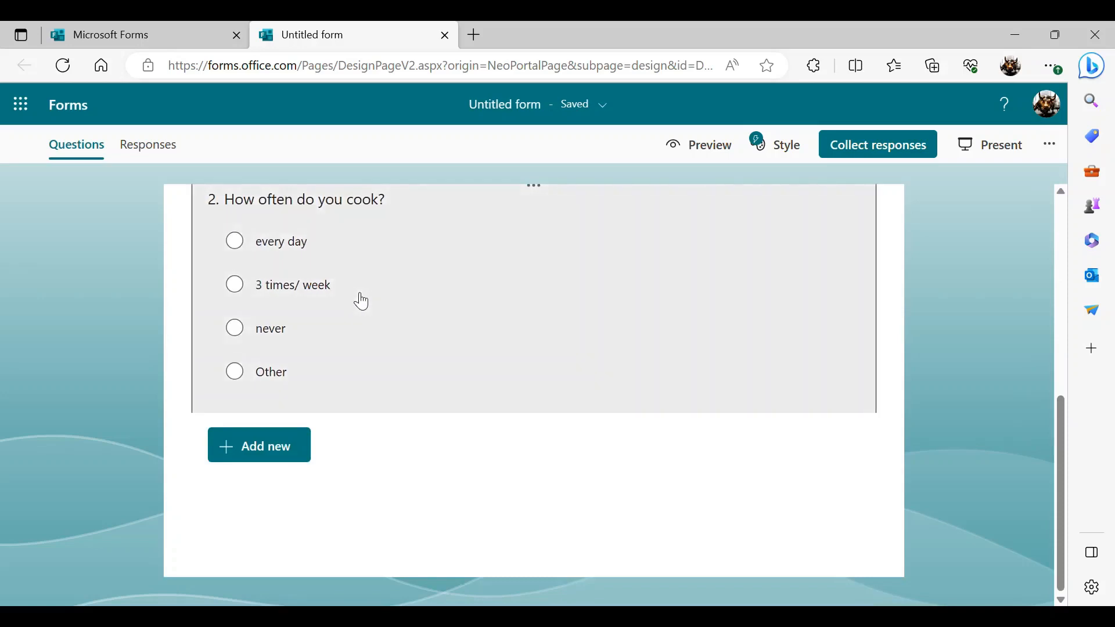
pyautogui.click(362, 302)
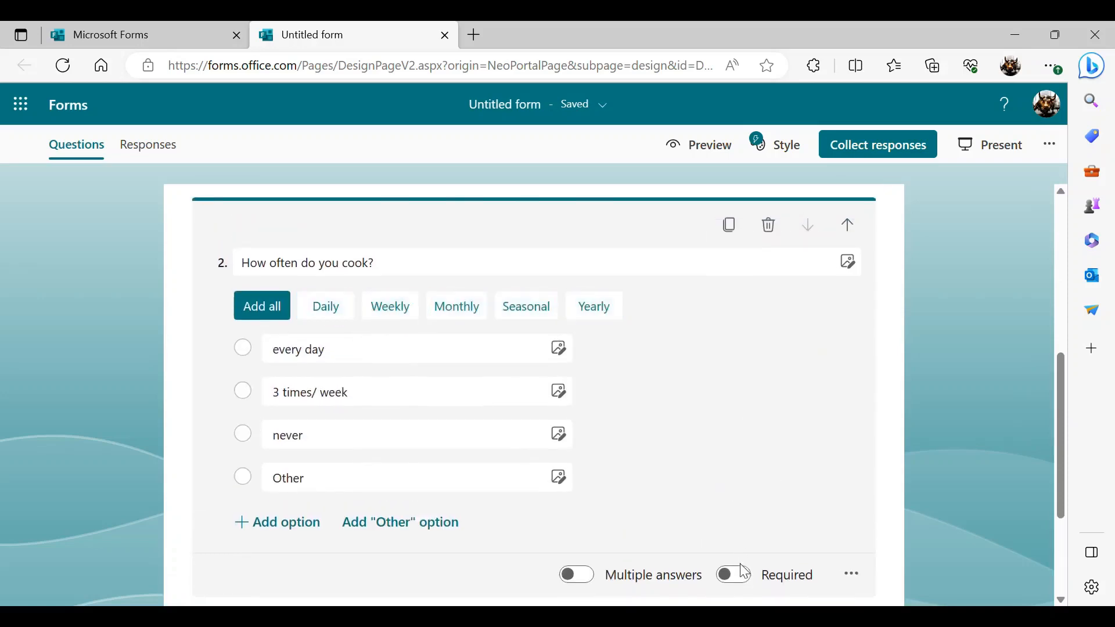
pyautogui.click(749, 579)
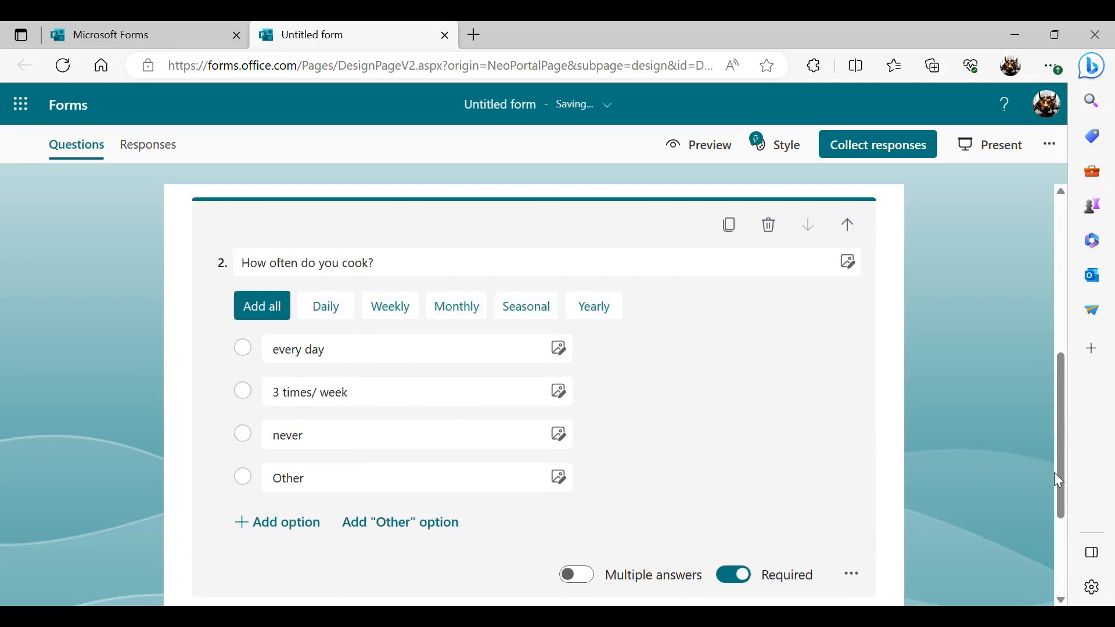
# Step: Add a new text question below the cooking frequency question
pyautogui.moveTo(1057, 473); pyautogui.dragTo(1058, 517)
pyautogui.click(878, 517)
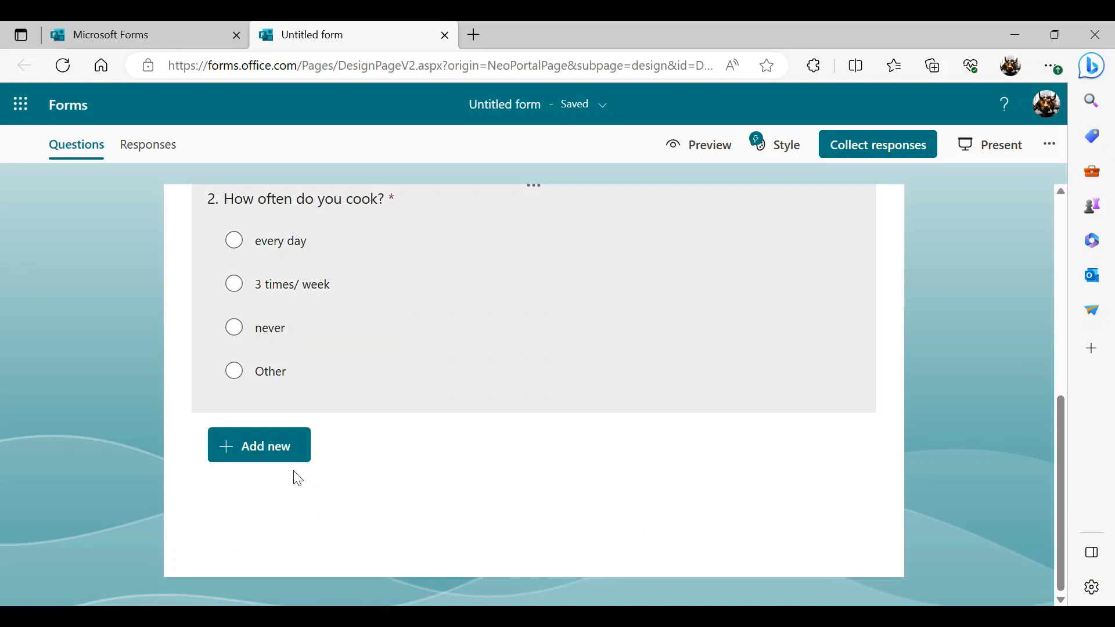
pyautogui.click(253, 452)
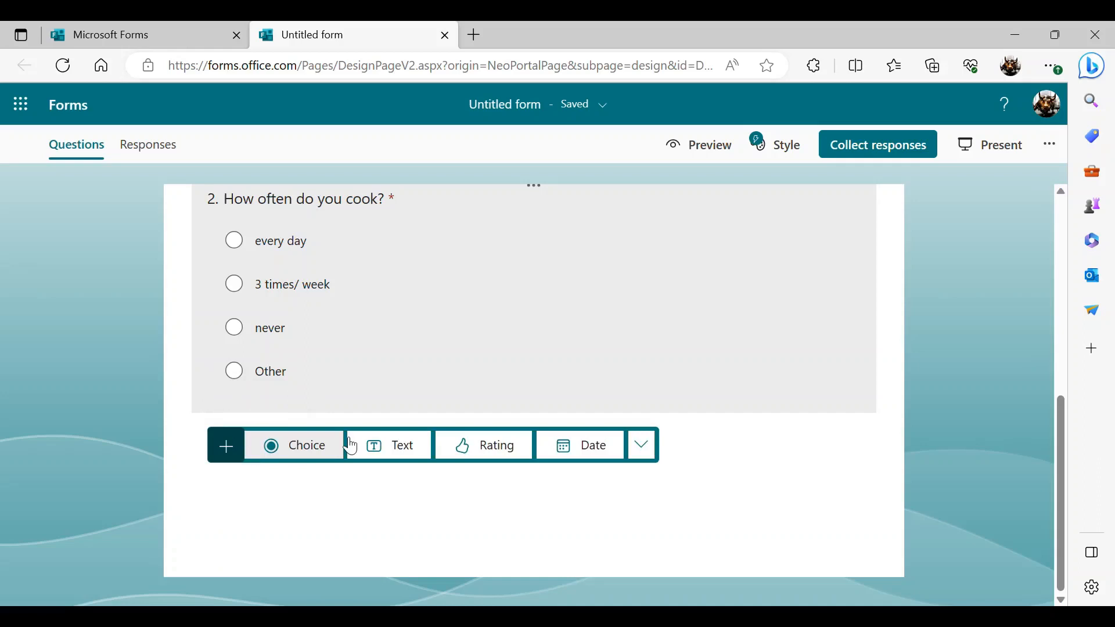
pyautogui.click(406, 446)
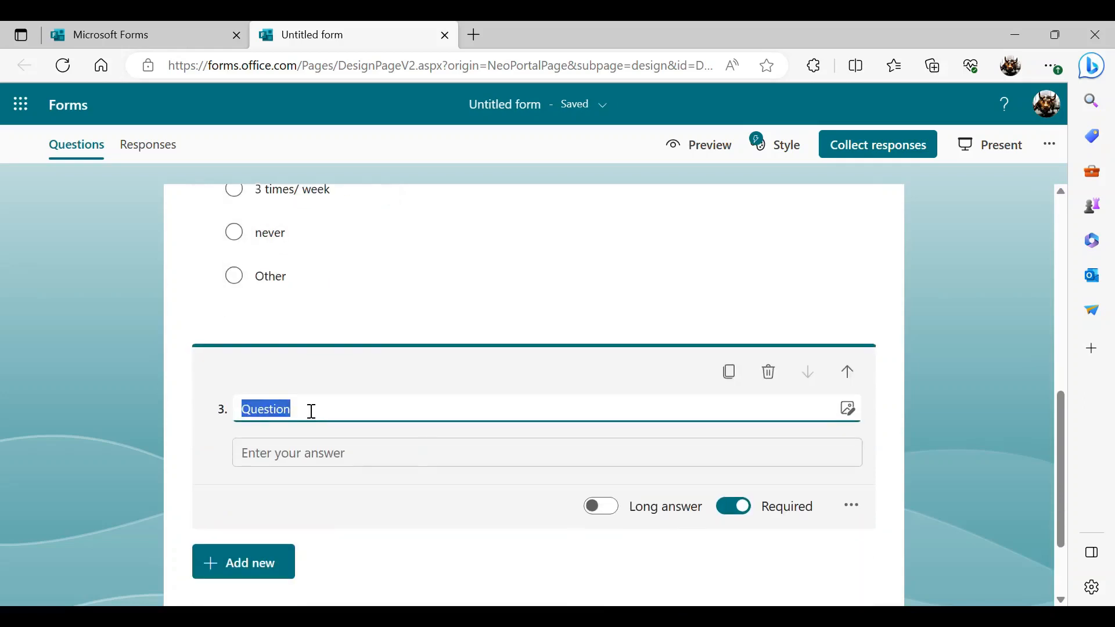
# Step: Title question 3 "If Other, explain why?" and allow a long answer
pyautogui.click(317, 421)
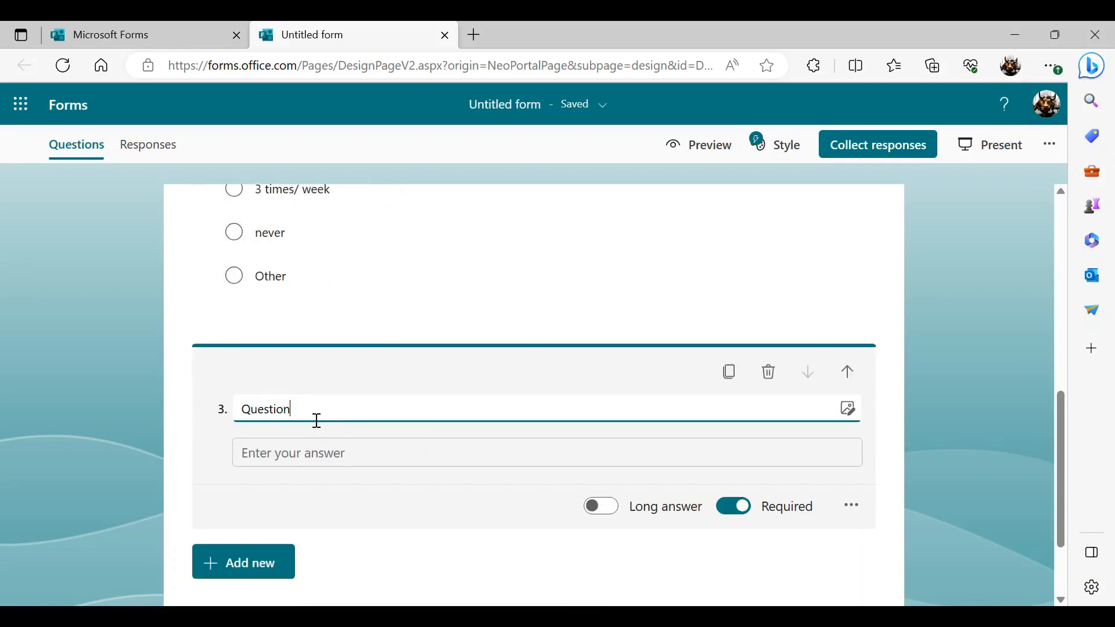
pyautogui.press('BackSpace')
pyautogui.press('BackSpace')
pyautogui.press('BackSpace')
pyautogui.press('BackSpace')
pyautogui.press('BackSpace')
pyautogui.press('BackSpace')
pyautogui.press('BackSpace')
pyautogui.press('BackSpace')
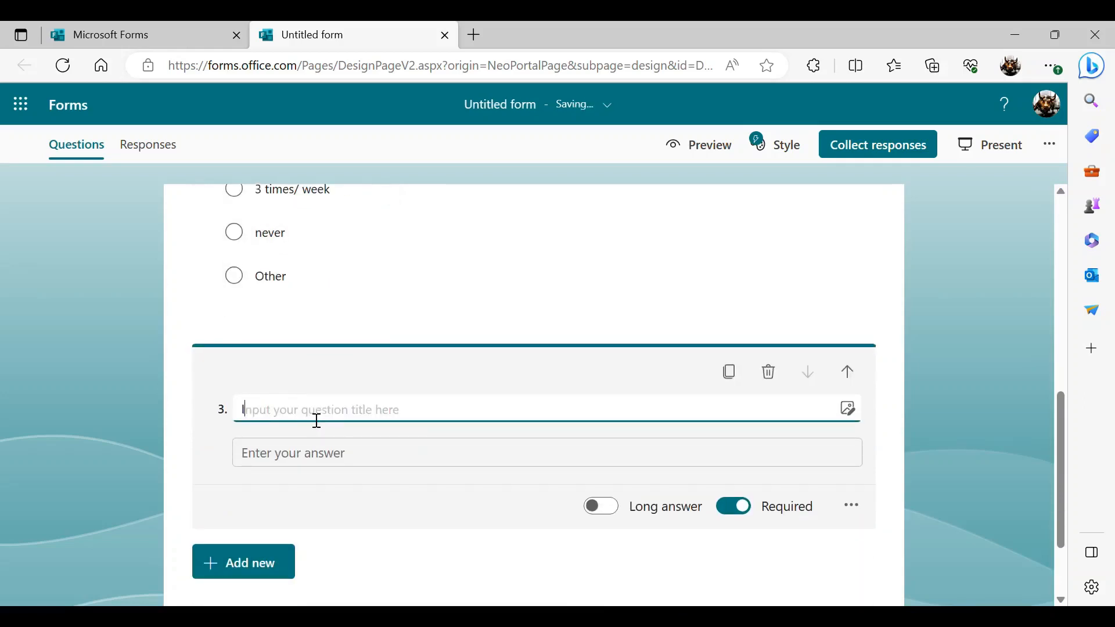
pyautogui.write('If Other')
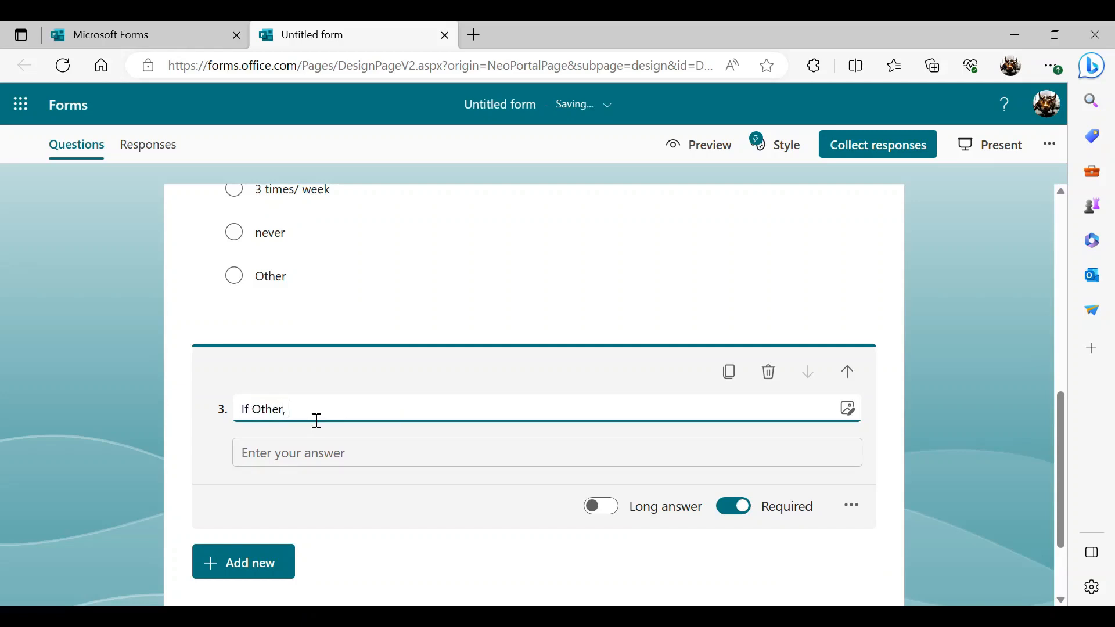
pyautogui.write(', expo')
pyautogui.write('in why?')
pyautogui.click(613, 505)
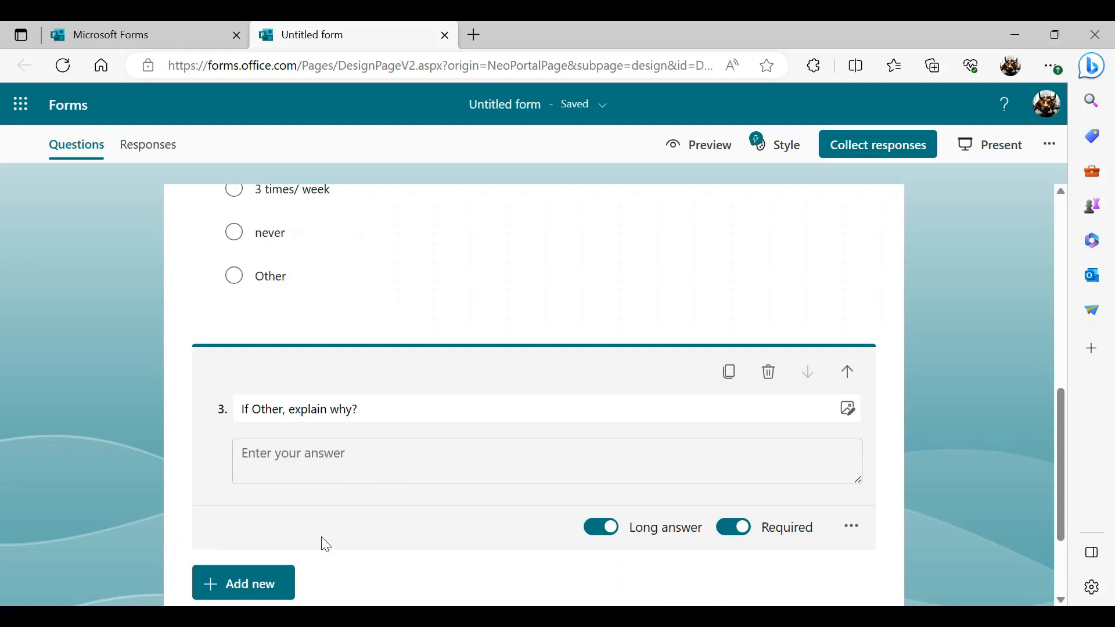
# Step: Add a new rating question after the "If Other, explain why?" question
pyautogui.click(292, 588)
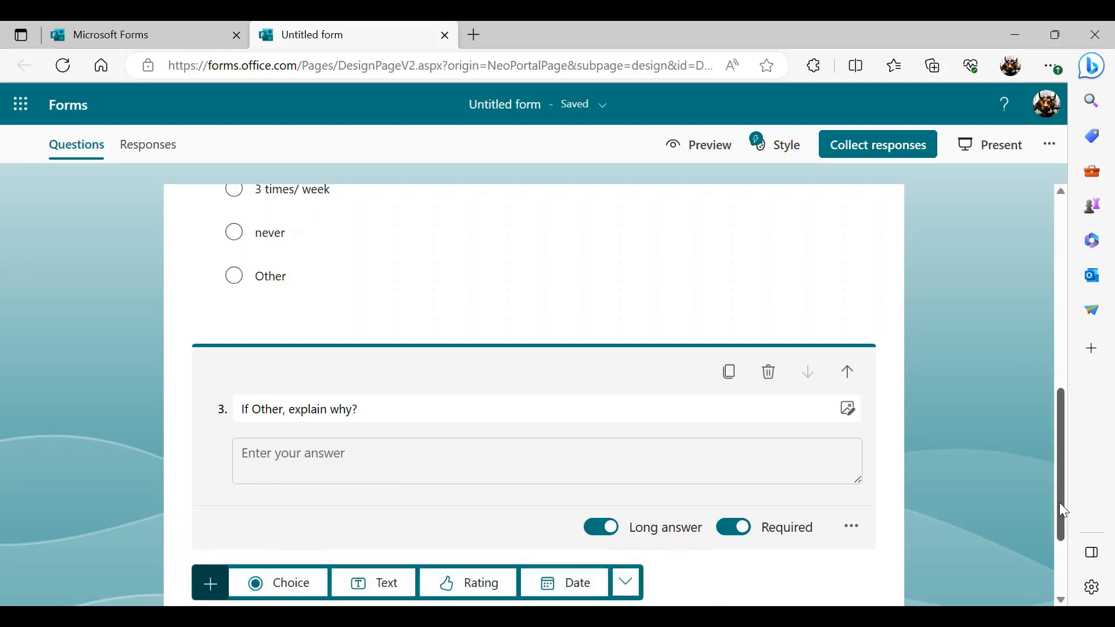
pyautogui.moveTo(1060, 503); pyautogui.dragTo(1060, 521)
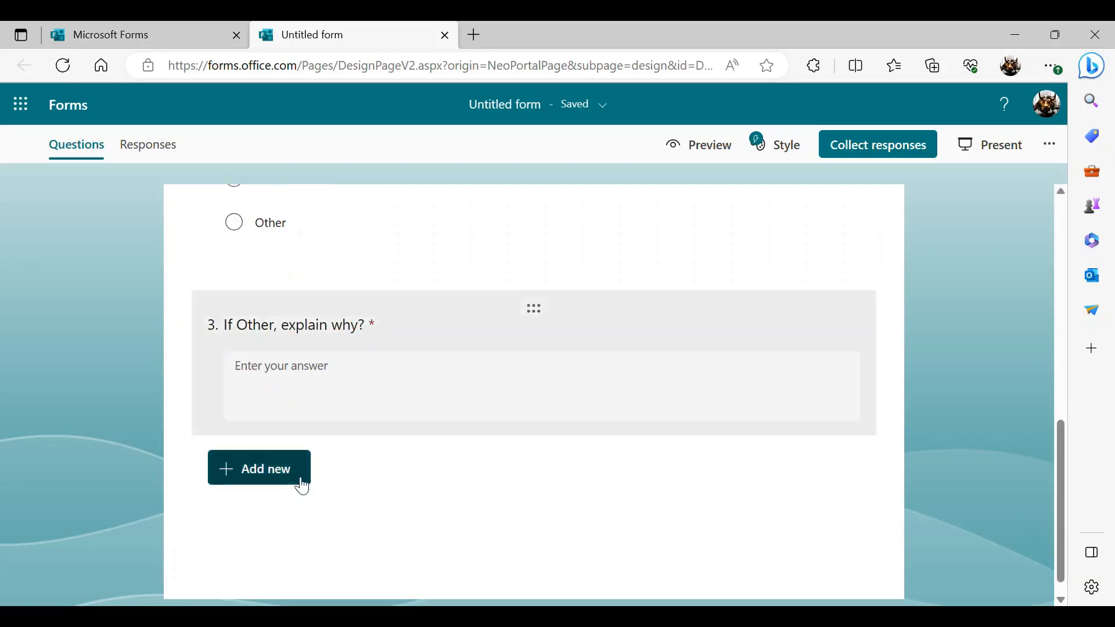
pyautogui.click(281, 470)
pyautogui.click(487, 470)
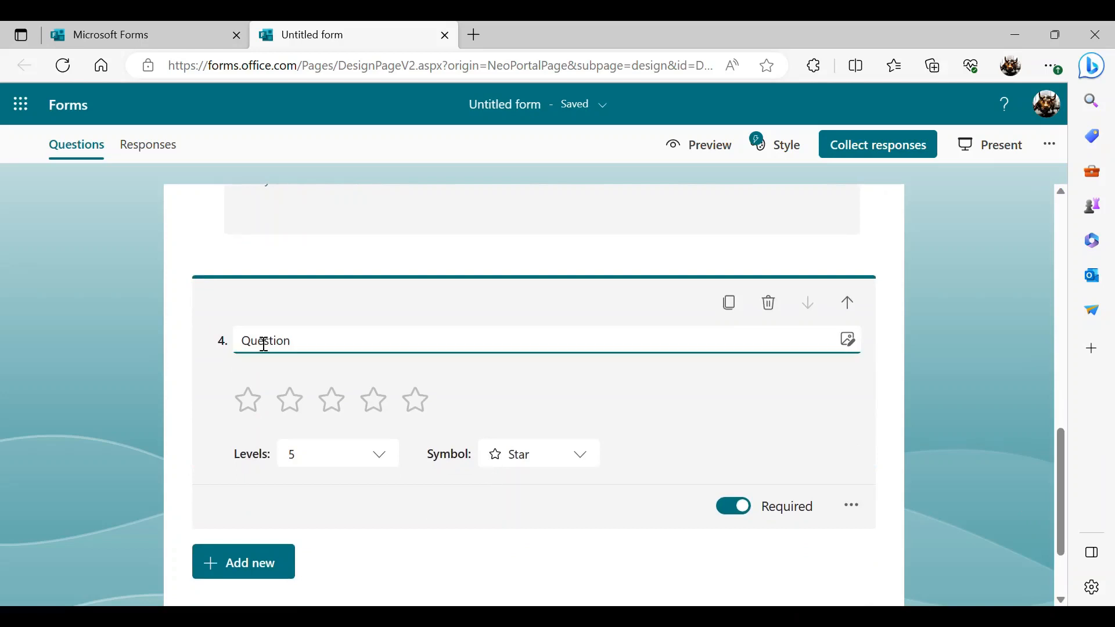
# Step: Title the rating question "From 1 to 5 , how much do you like to cook?"
pyautogui.doubleClick(306, 347)
pyautogui.press('BackSpace')
pyautogui.write('F')
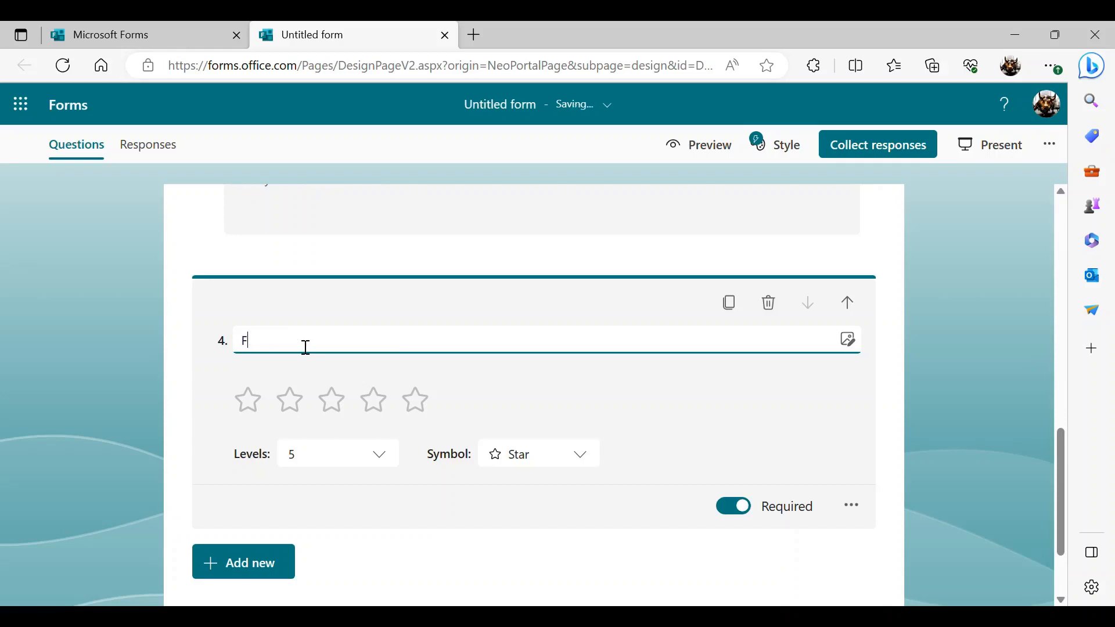
pyautogui.write('rom 1 to')
pyautogui.write('5, how much do you like to cook?')
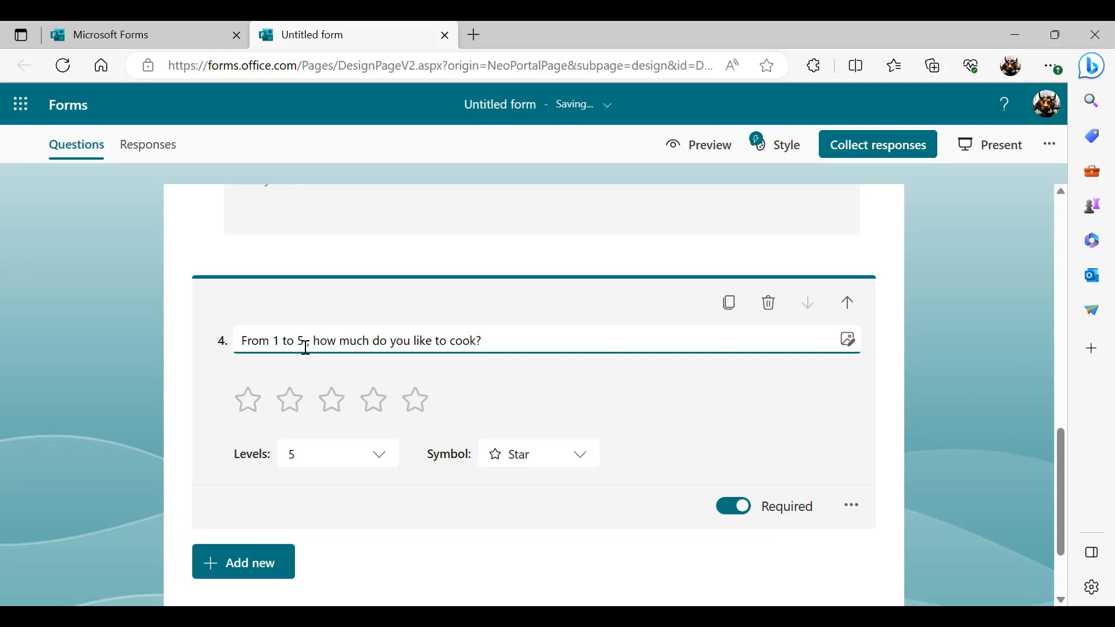
pyautogui.click(396, 563)
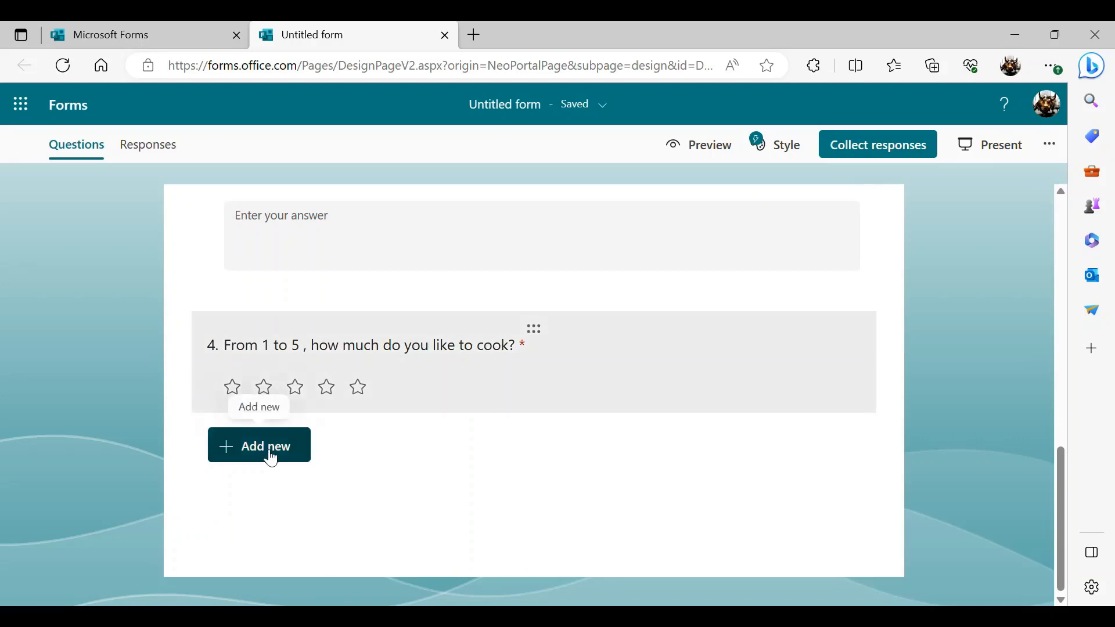
# Step: Add a choice question after the rating question with the title "Do you find cooking difficult?"
pyautogui.click(271, 457)
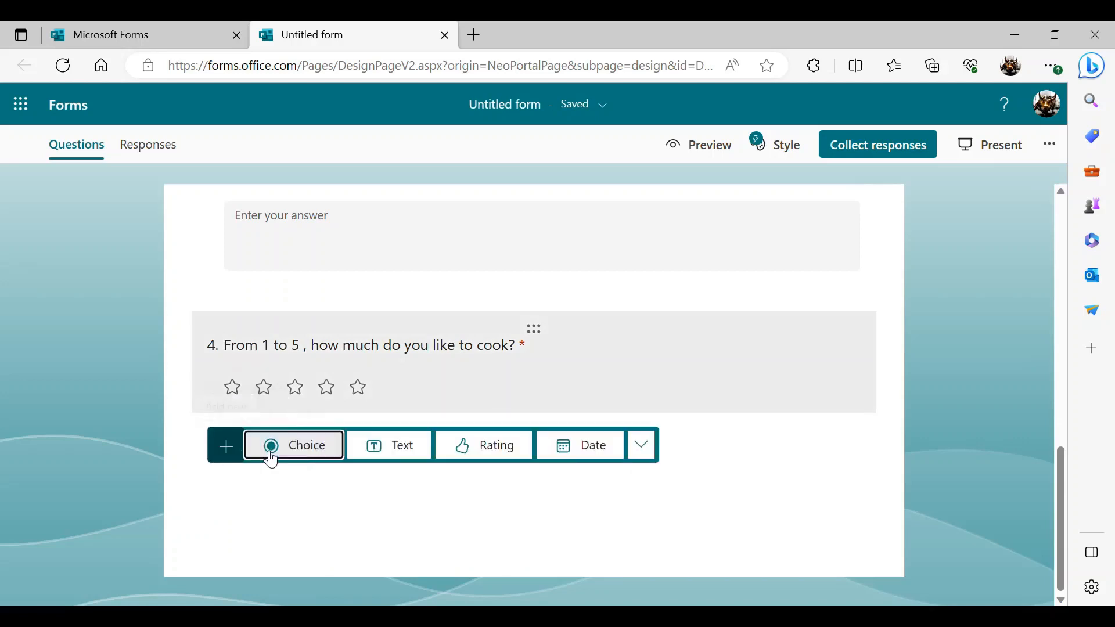
pyautogui.click(307, 451)
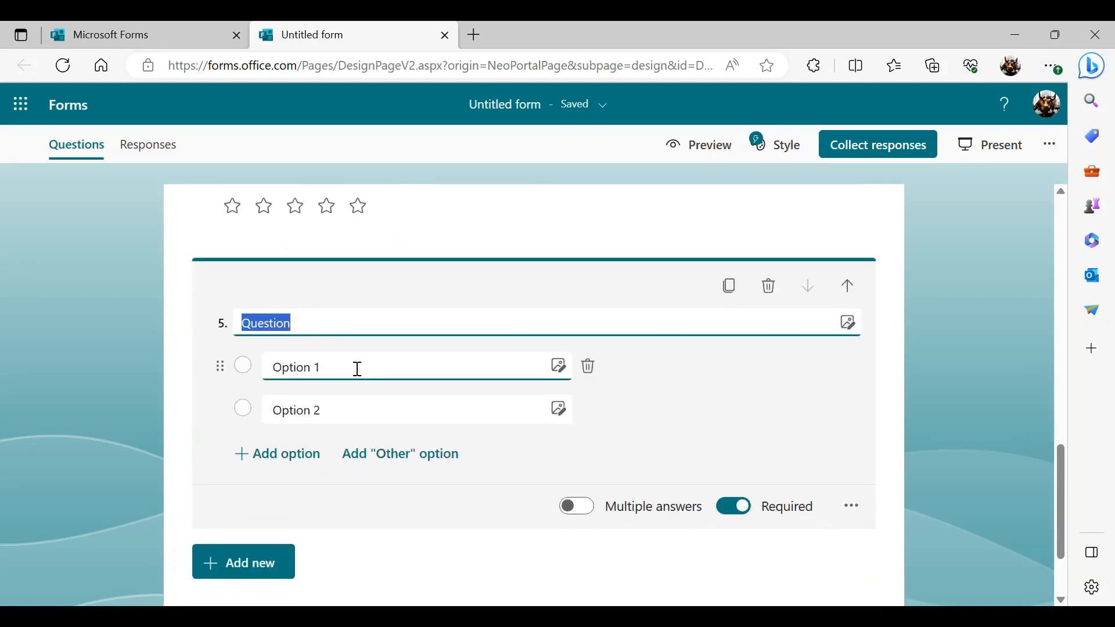
pyautogui.click(325, 333)
pyautogui.press('BackSpace')
pyautogui.press('BackSpace')
pyautogui.press('BackSpace')
pyautogui.press('BackSpace')
pyautogui.press('BackSpace')
pyautogui.press('BackSpace')
pyautogui.press('BackSpace')
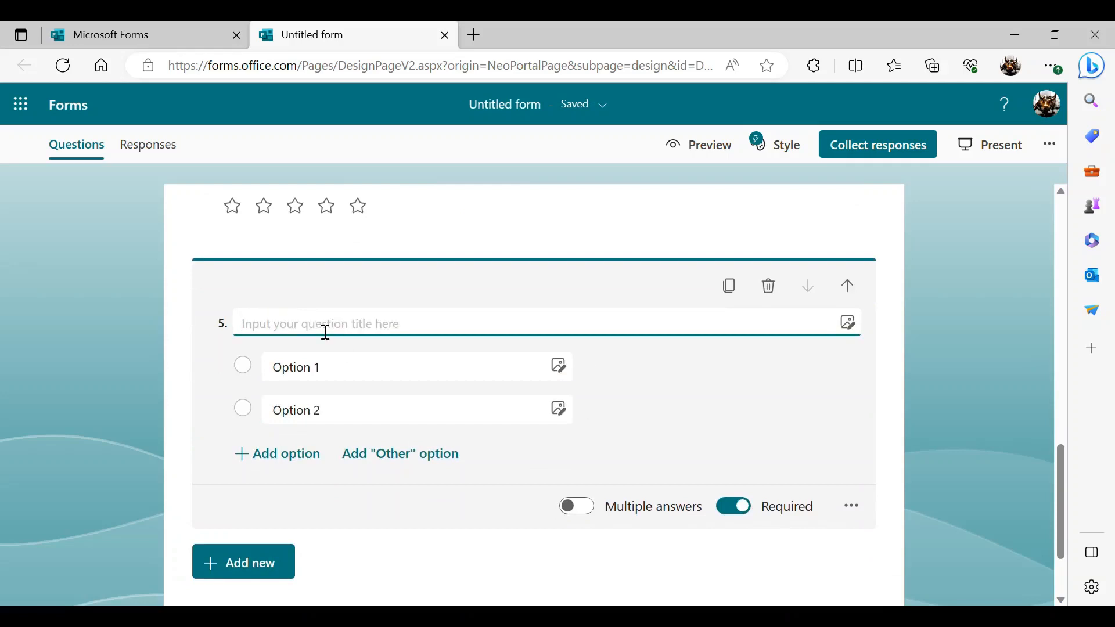
pyautogui.write('Do')
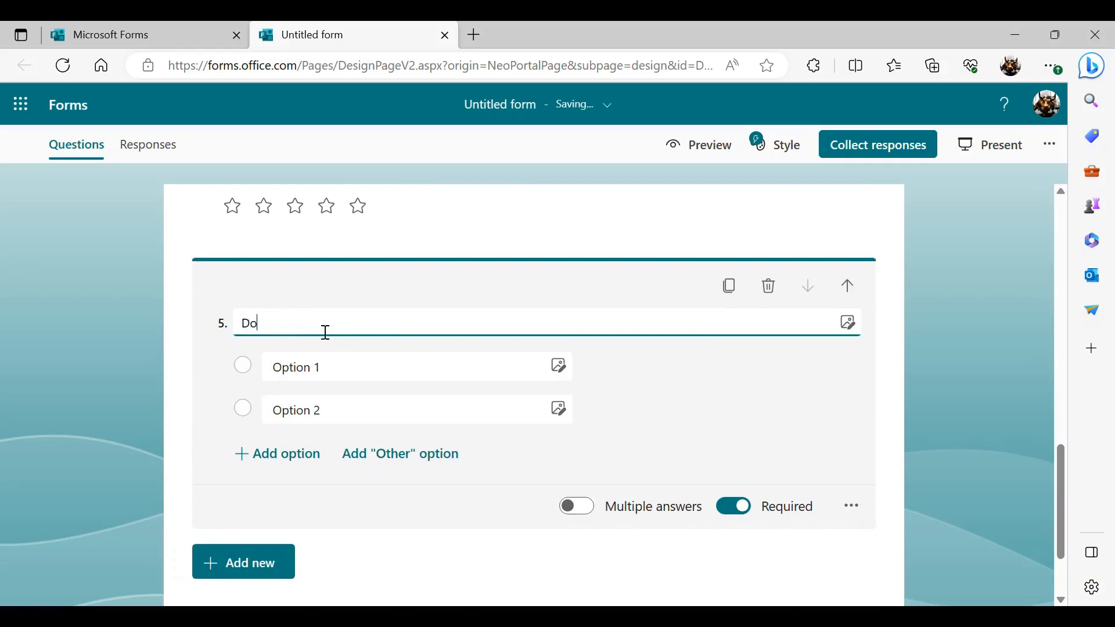
pyautogui.write(' you find c')
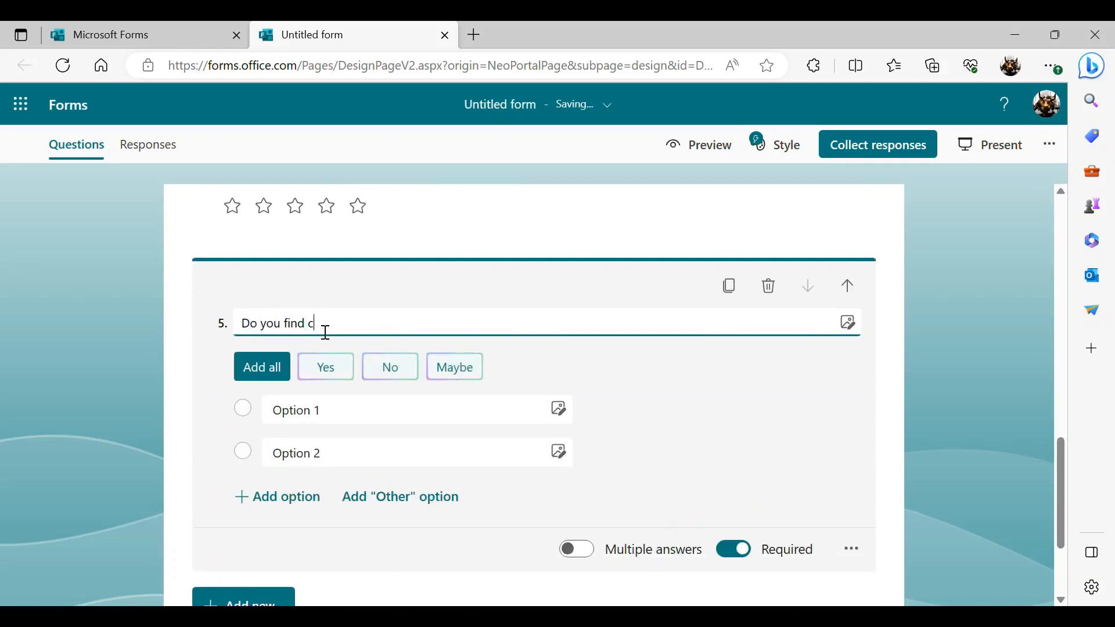
pyautogui.write('ooking difficult?')
# Step: Set the two answer options of the cooking difficulty question to "Yes" and "No"
pyautogui.click(331, 409)
pyautogui.hotkey('ctrl', 'a')
pyautogui.press('BackSpace')
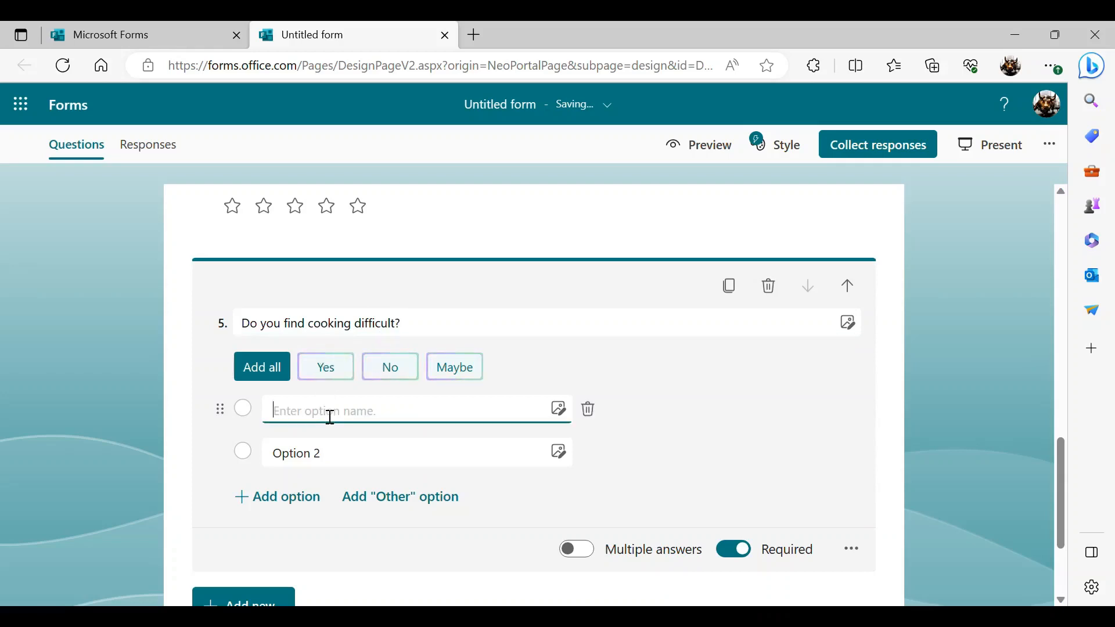
pyautogui.write('Yes')
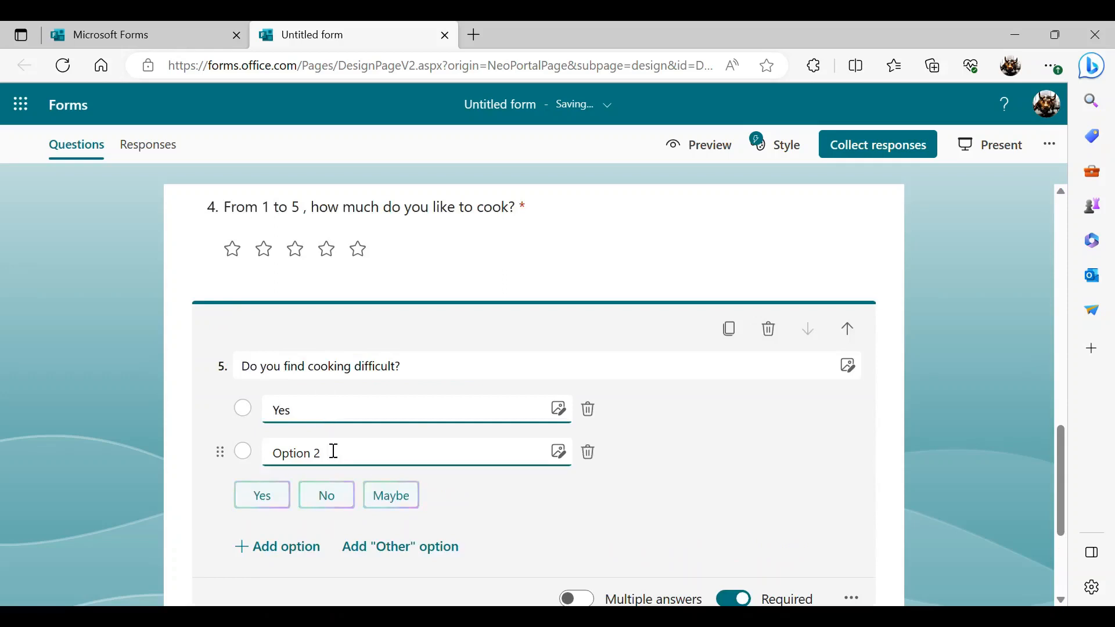
pyautogui.click(334, 451)
pyautogui.hotkey('ctrl', 'a')
pyautogui.press('BackSpace')
pyautogui.write('N')
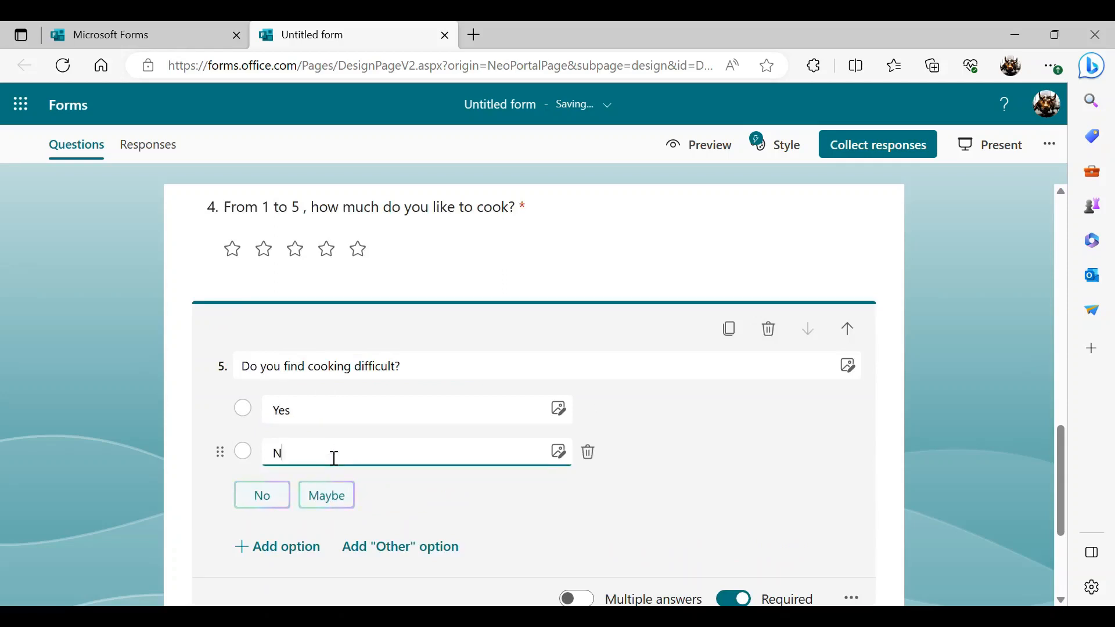
pyautogui.write('O')
pyautogui.press('BackSpace')
pyautogui.write('o')
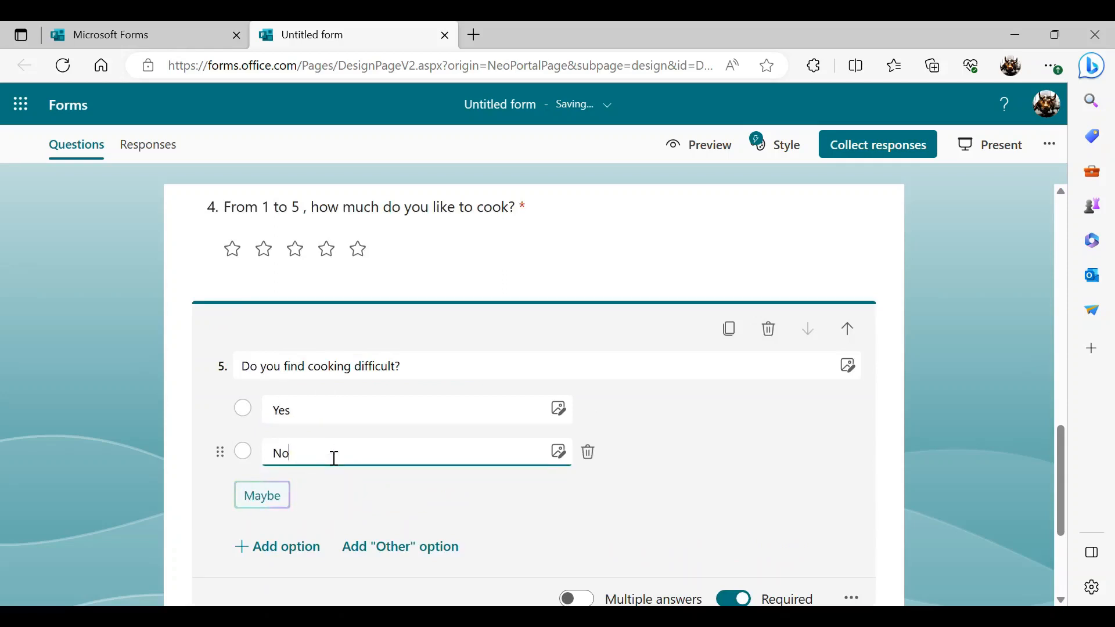
pyautogui.click(311, 589)
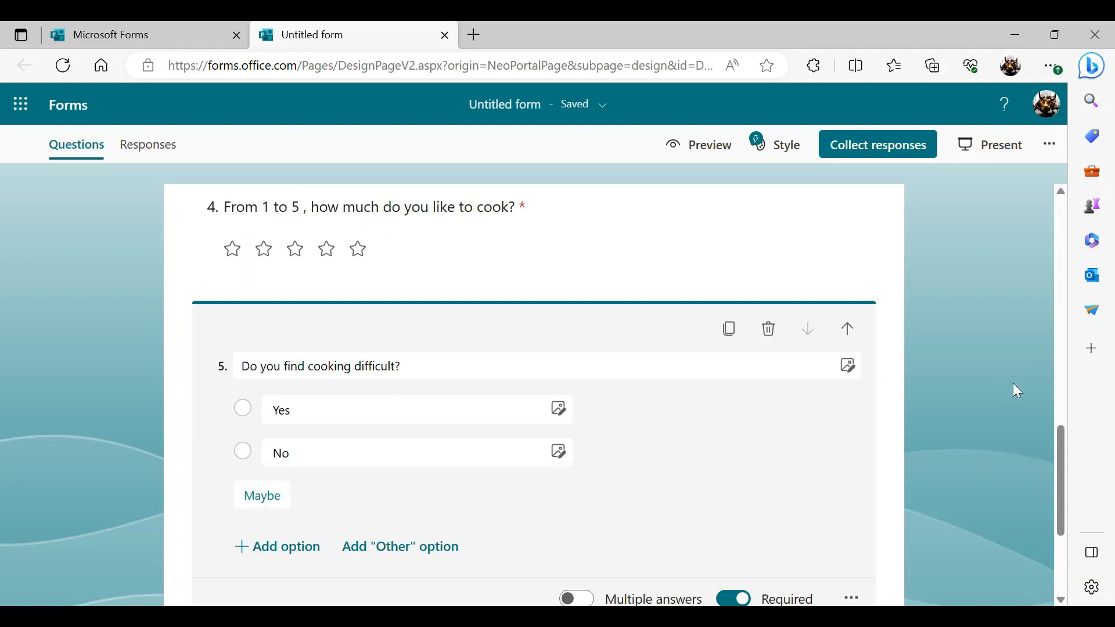
# Step: Add a choice question as question 6 with the title "How often do you order online food?"
pyautogui.moveTo(1058, 441); pyautogui.dragTo(1059, 466)
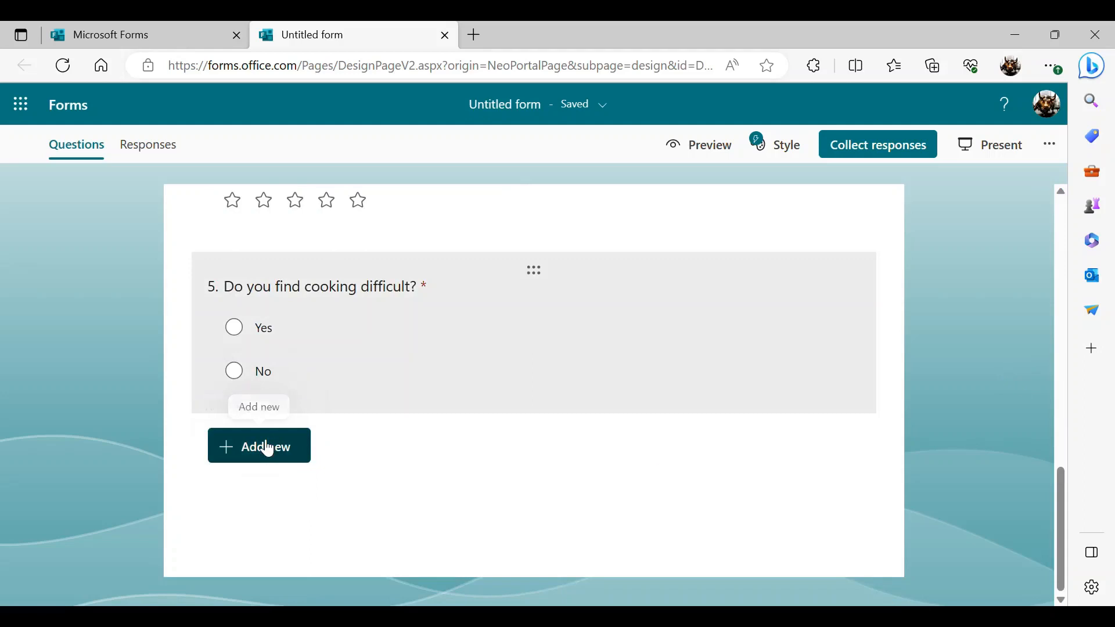
pyautogui.click(269, 448)
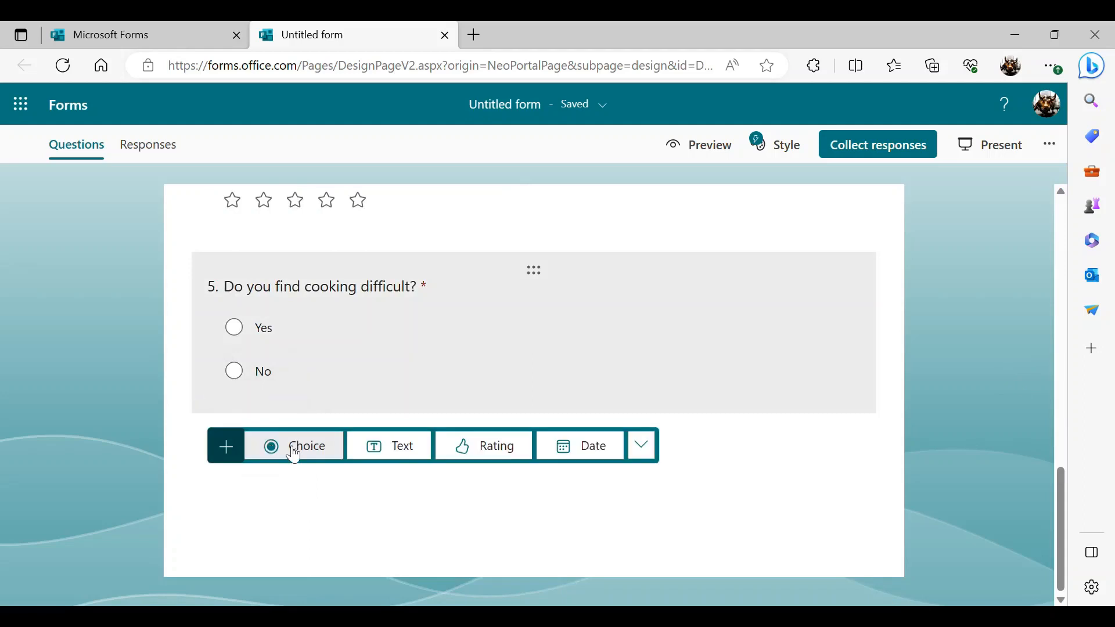
pyautogui.click(286, 447)
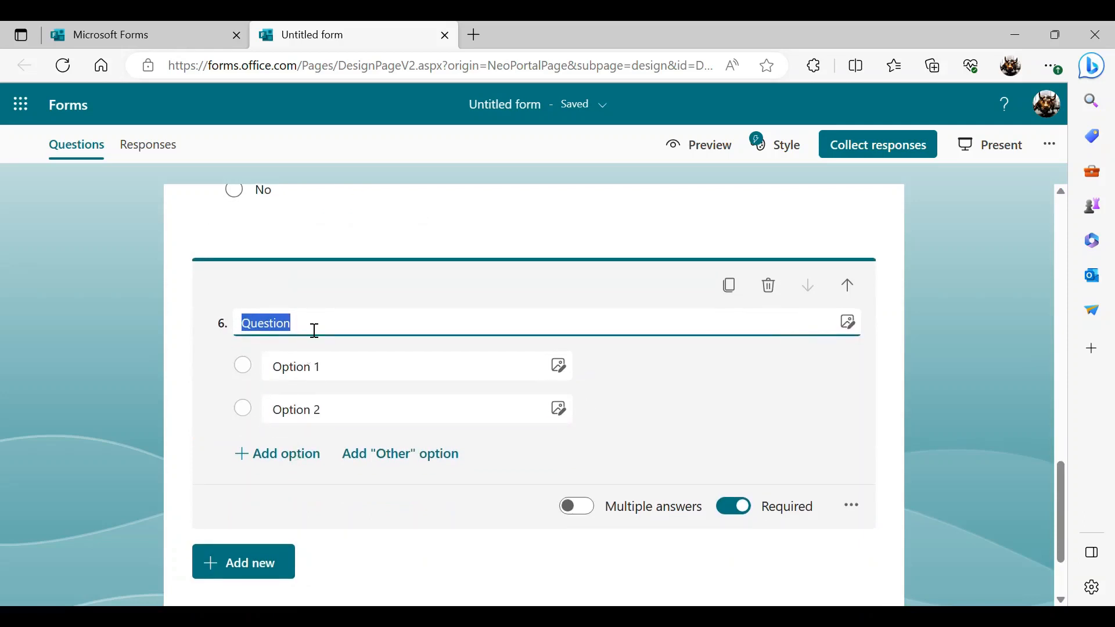
pyautogui.click(314, 331)
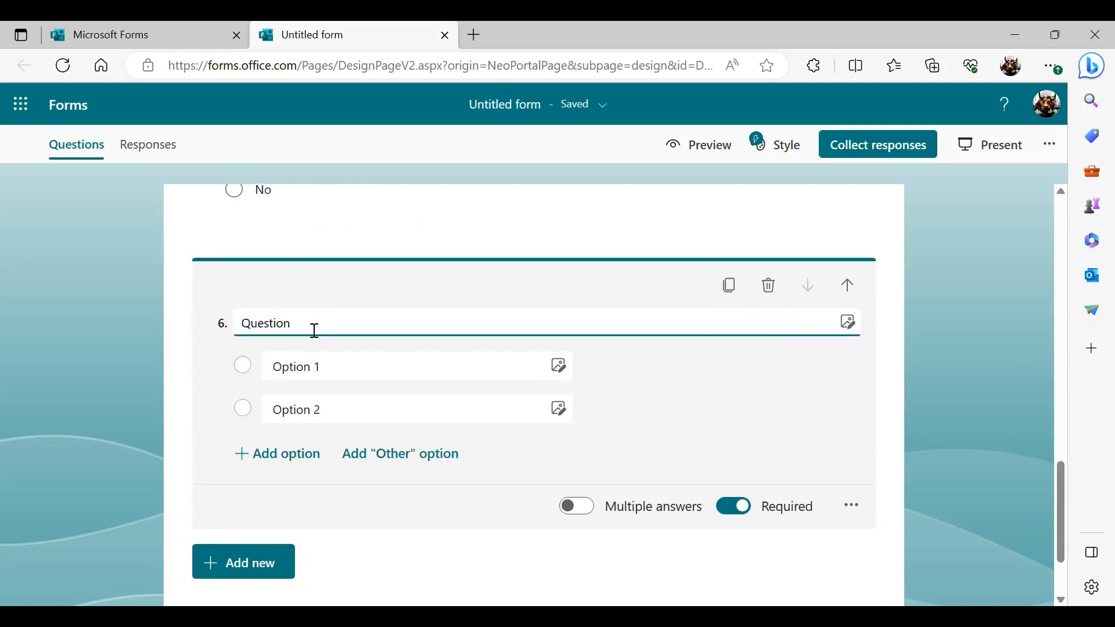
pyautogui.press('BackSpace')
pyautogui.press('BackSpace')
pyautogui.press('BackSpace')
pyautogui.press('BackSpace')
pyautogui.press('BackSpace')
pyautogui.press('BackSpace')
pyautogui.press('BackSpace')
pyautogui.press('BackSpace')
pyautogui.write('How ofh')
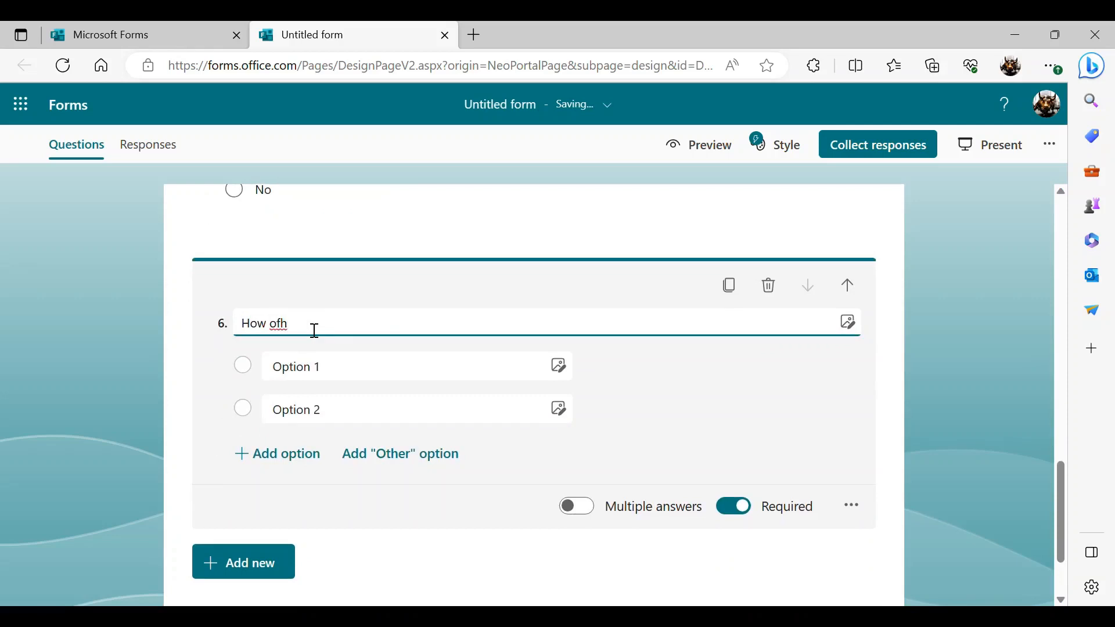
pyautogui.press('BackSpace')
pyautogui.write('ten de')
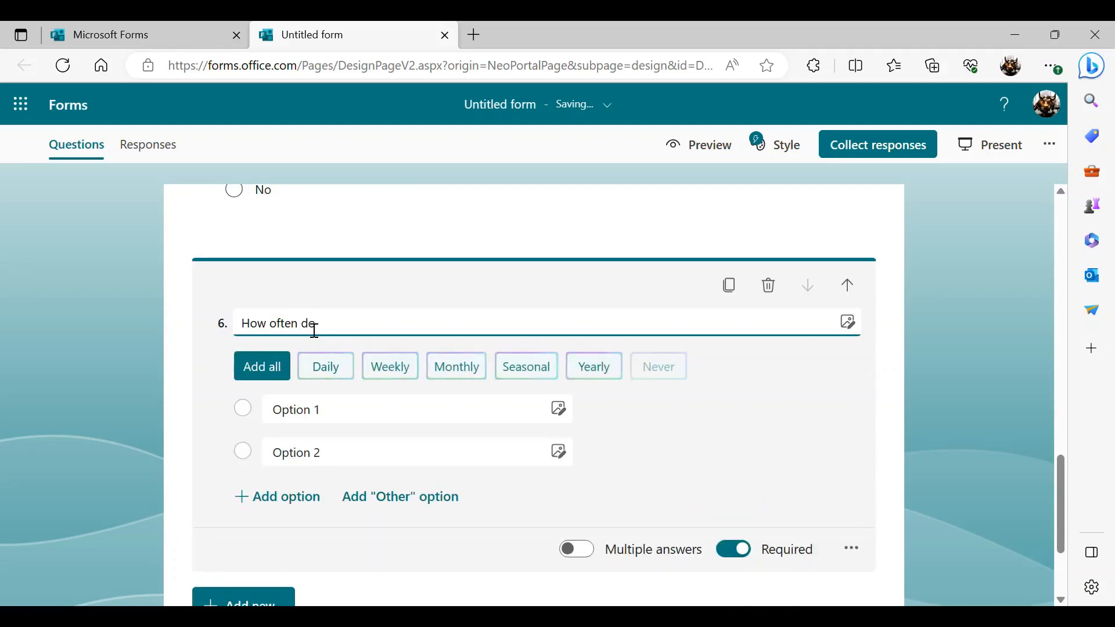
pyautogui.write(' you order ')
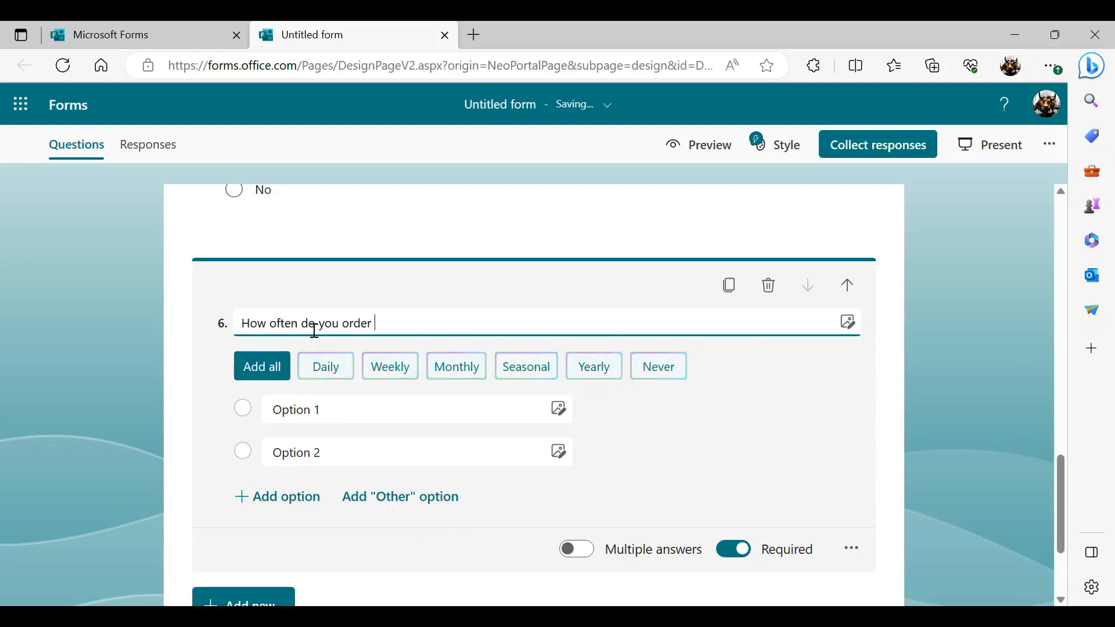
pyautogui.write('online food?')
# Step: Set the first two answer options of the online food question to "every day" and "3 times/ week"
pyautogui.click(325, 415)
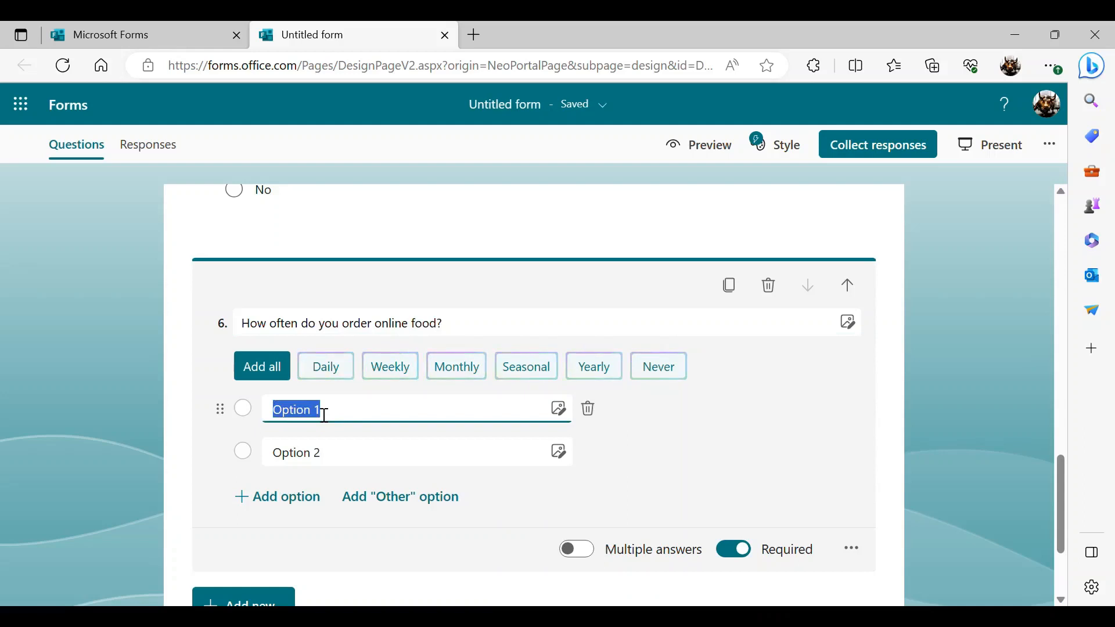
pyautogui.press('BackSpace')
pyautogui.write('ev')
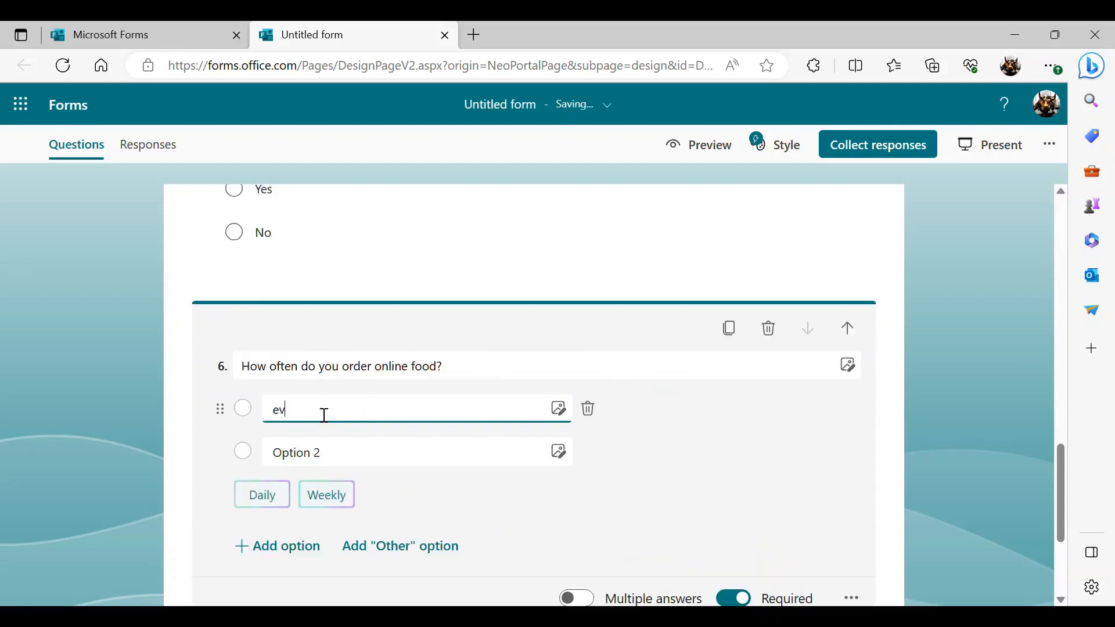
pyautogui.write('ery day')
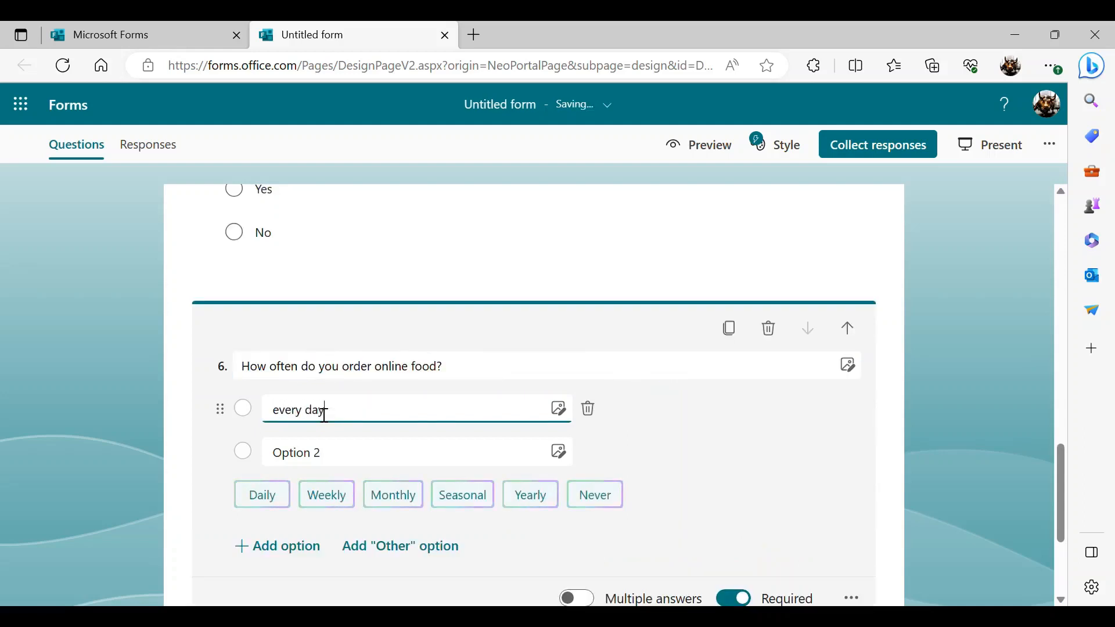
pyautogui.click(347, 453)
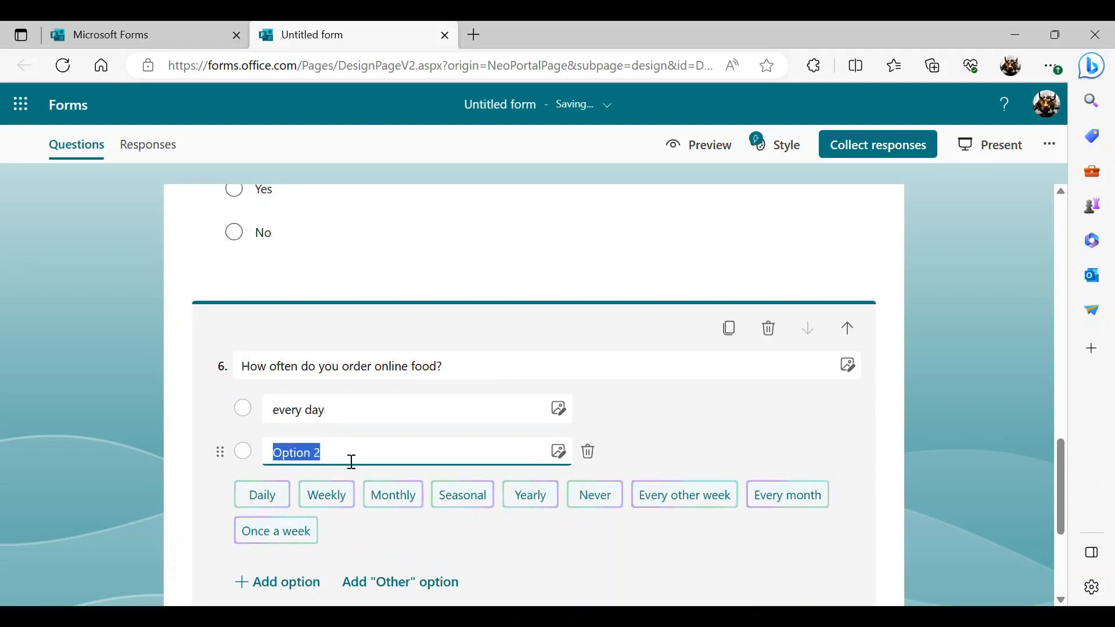
pyautogui.press('BackSpace')
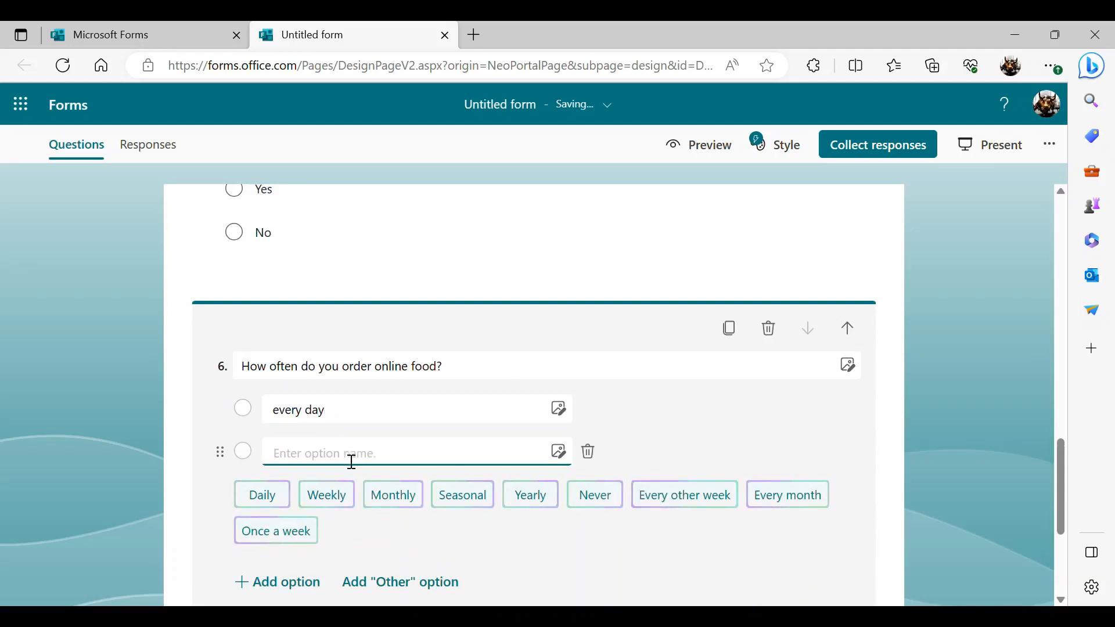
pyautogui.write('3 tim')
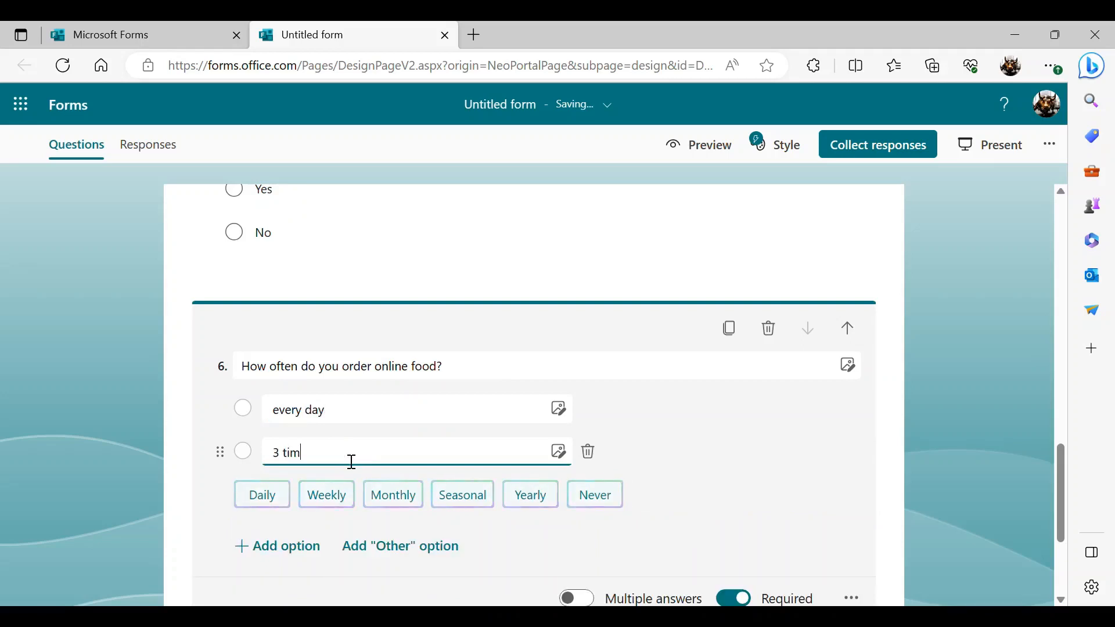
pyautogui.write('es/ week')
# Step: Add a third answer option named "never" to the online food question
pyautogui.click(294, 547)
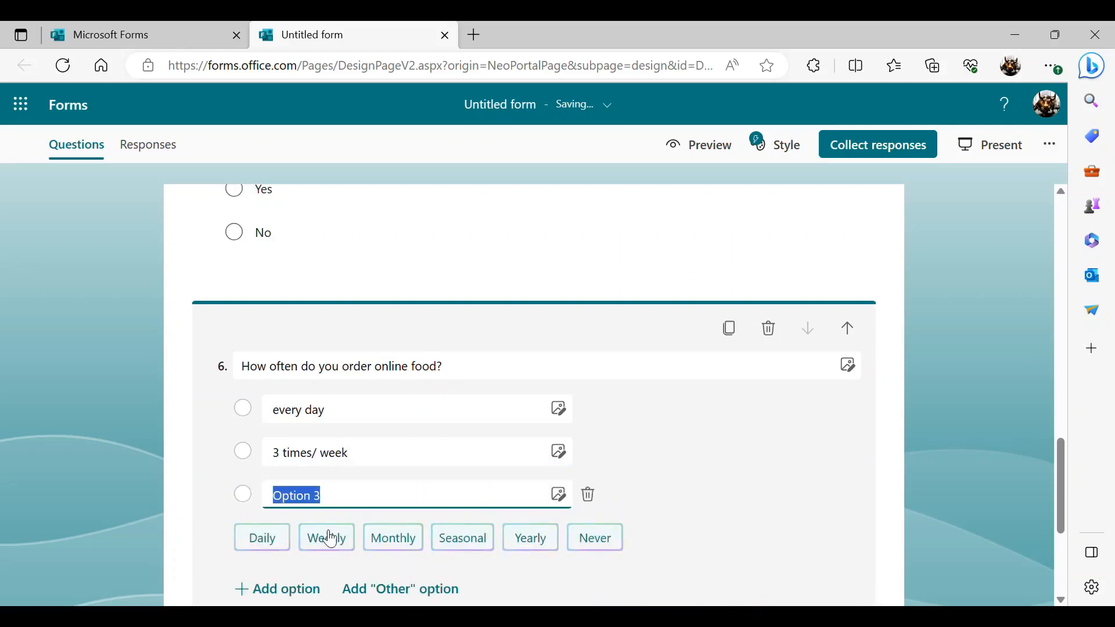
pyautogui.click(352, 505)
pyautogui.press('BackSpace')
pyautogui.press('BackSpace')
pyautogui.press('BackSpace')
pyautogui.press('BackSpace')
pyautogui.press('BackSpace')
pyautogui.press('BackSpace')
pyautogui.press('BackSpace')
pyautogui.press('BackSpace')
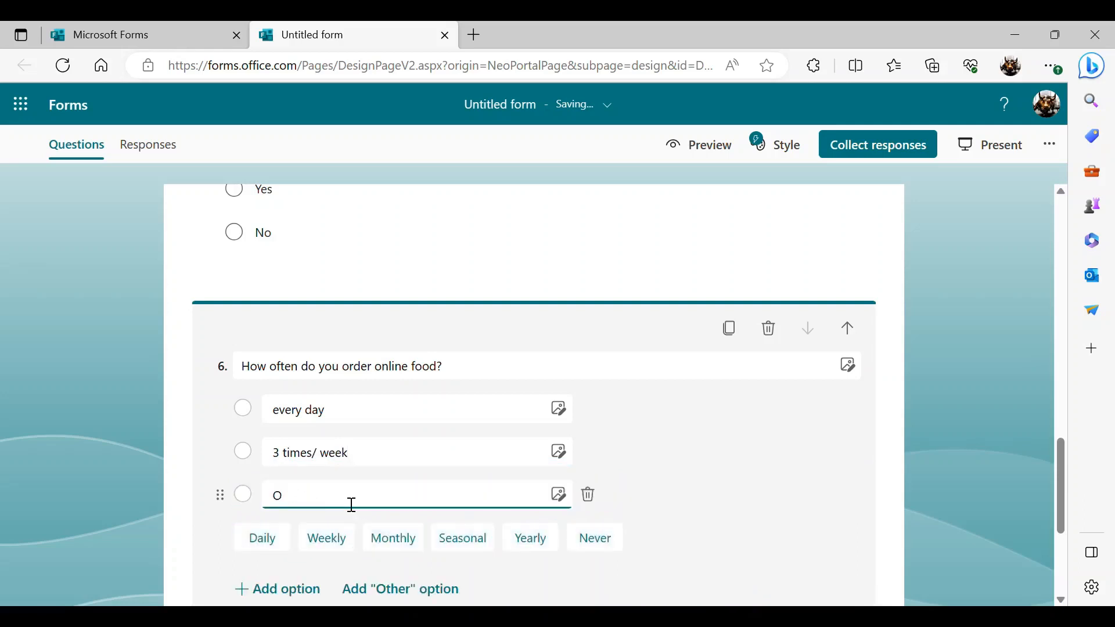
pyautogui.write('never')
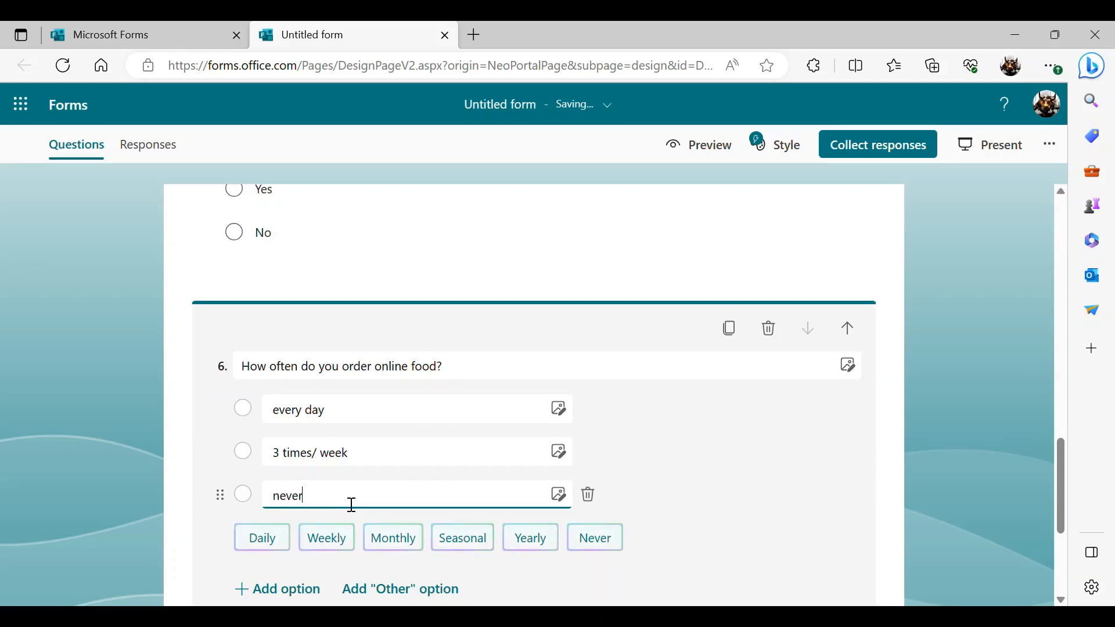
# Step: Add a fourth answer option named "other" to the online food question
pyautogui.click(305, 589)
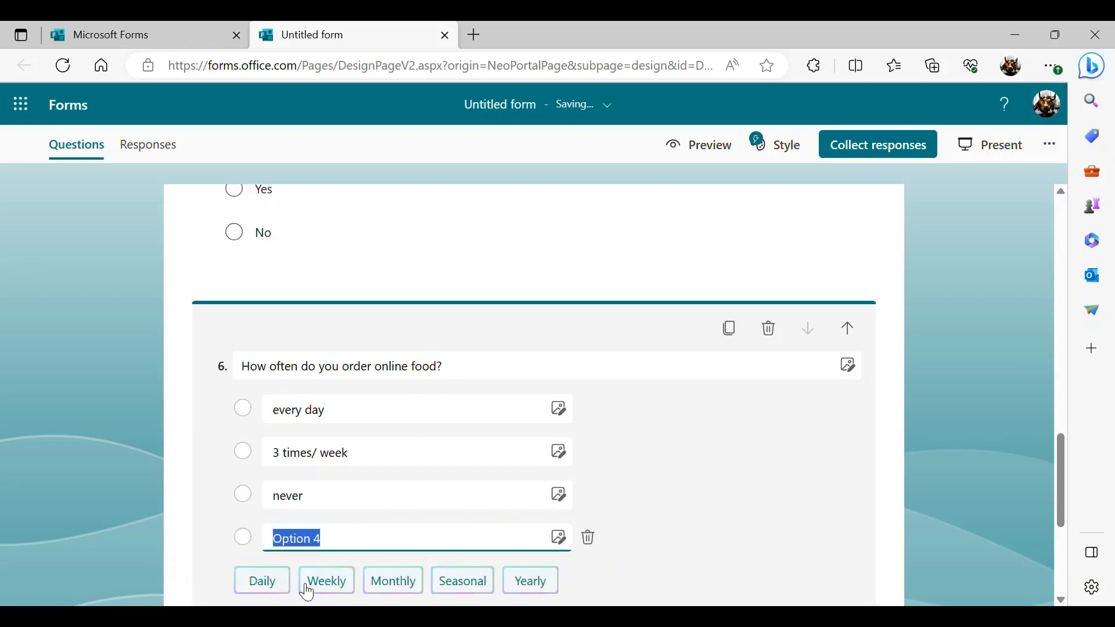
pyautogui.click(347, 549)
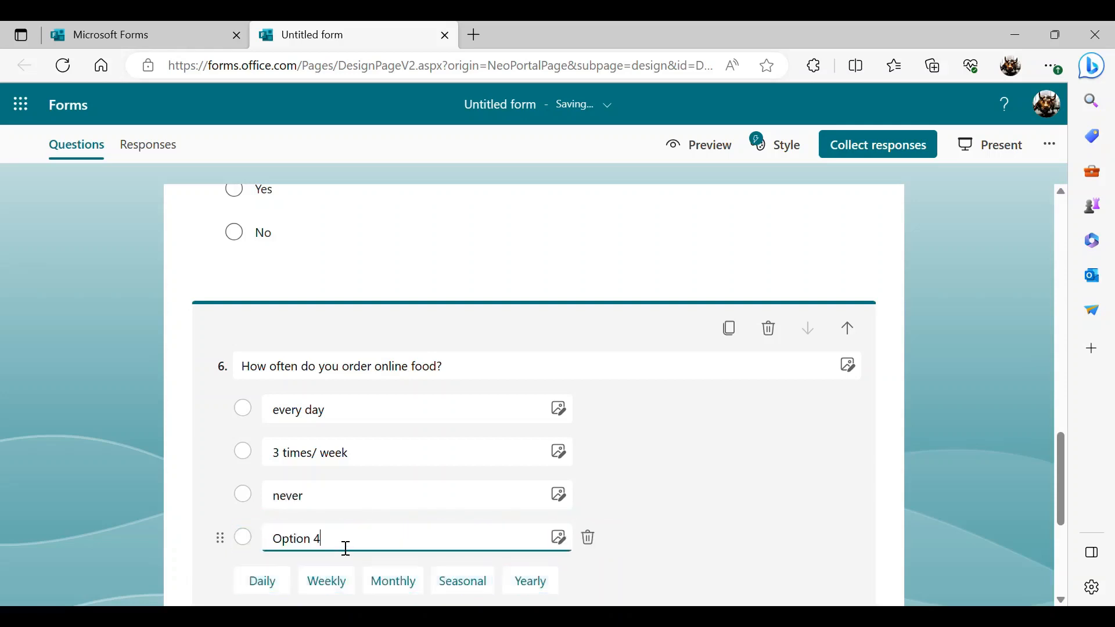
pyautogui.press('BackSpace')
pyautogui.press('BackSpace')
pyautogui.press('BackSpace')
pyautogui.press('BackSpace')
pyautogui.press('BackSpace')
pyautogui.press('BackSpace')
pyautogui.press('BackSpace')
pyautogui.write('other')
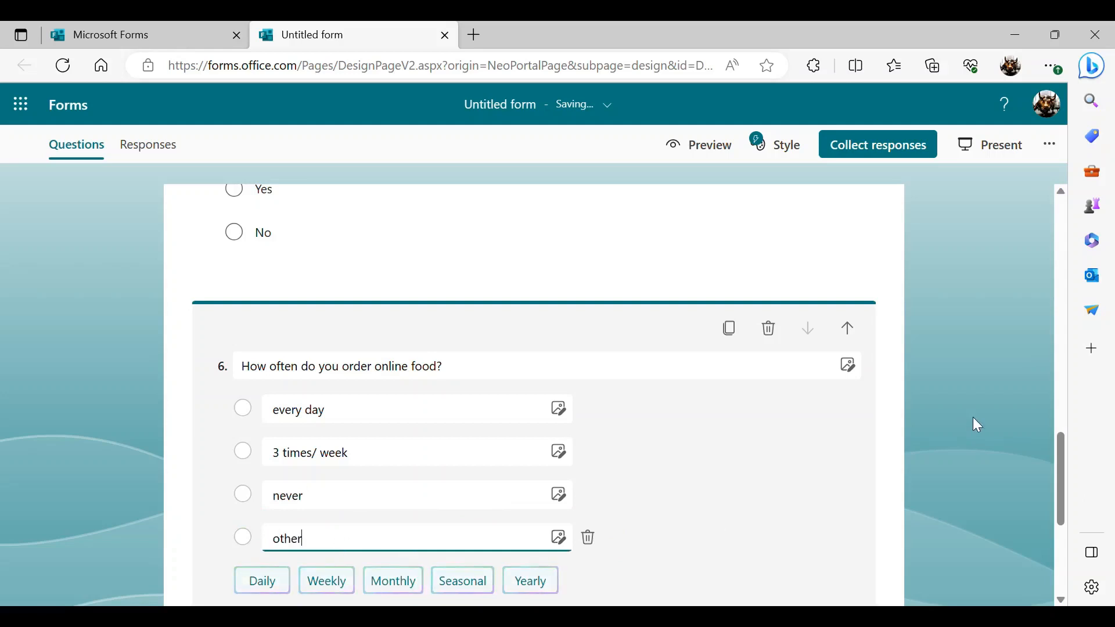
# Step: Display the answer options of question 6 as a drop-down and finish editing the question
pyautogui.moveTo(1061, 445); pyautogui.dragTo(1060, 476)
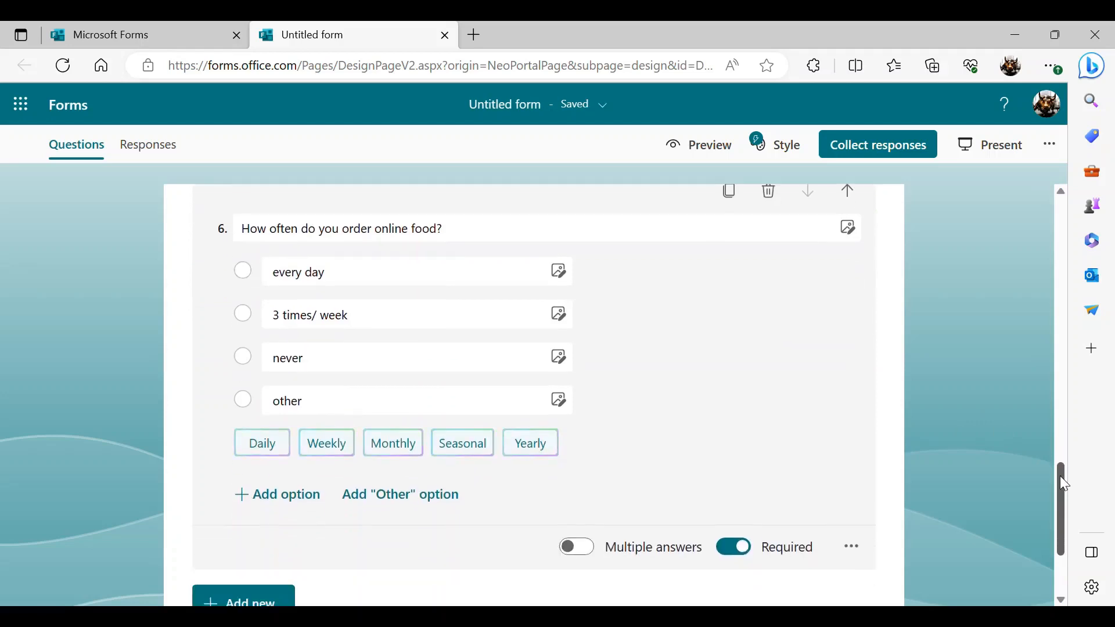
pyautogui.click(579, 344)
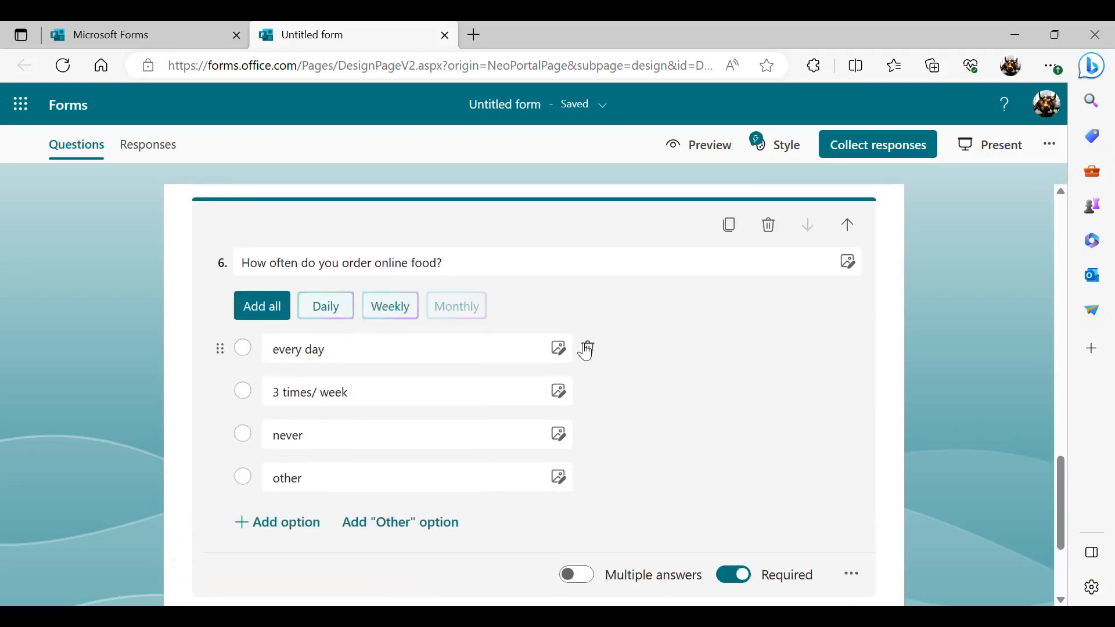
pyautogui.click(851, 574)
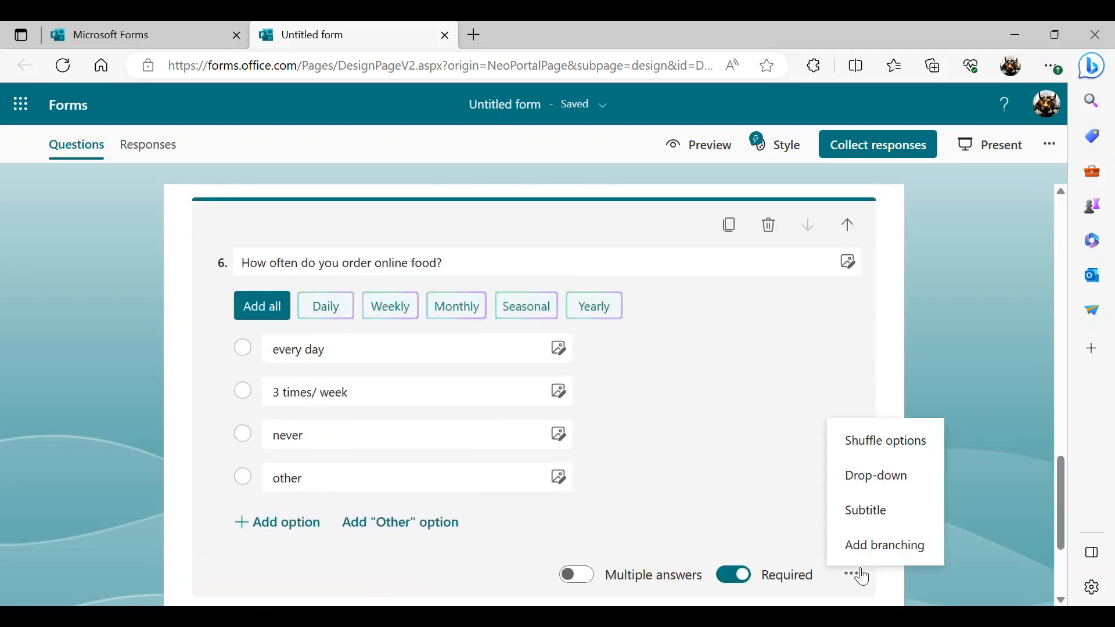
pyautogui.click(887, 493)
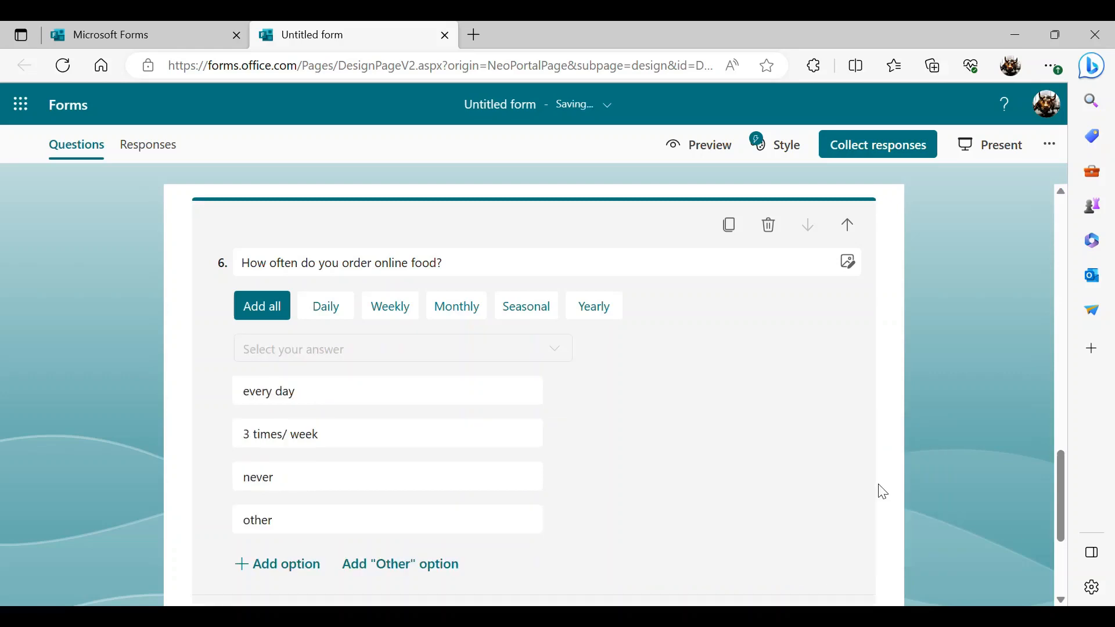
pyautogui.click(1001, 533)
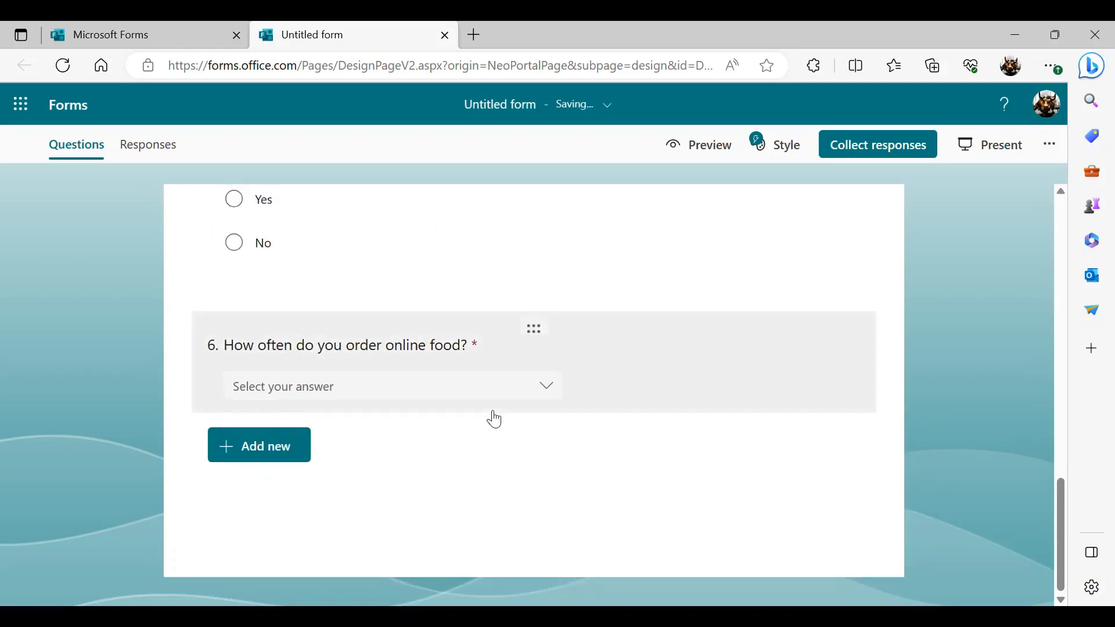
pyautogui.click(548, 388)
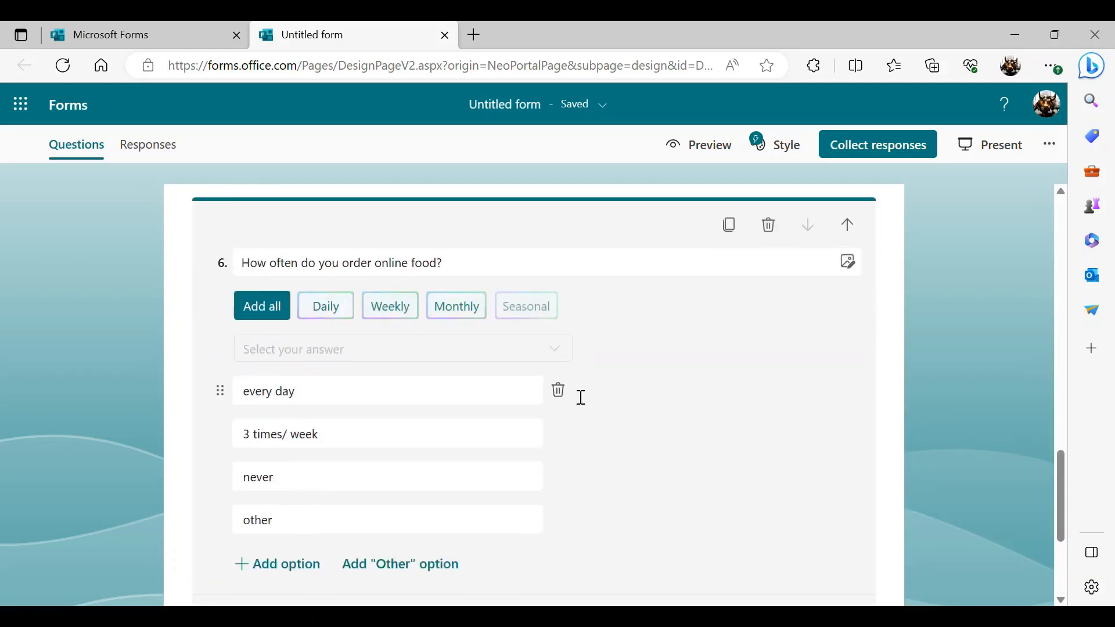
pyautogui.click(959, 496)
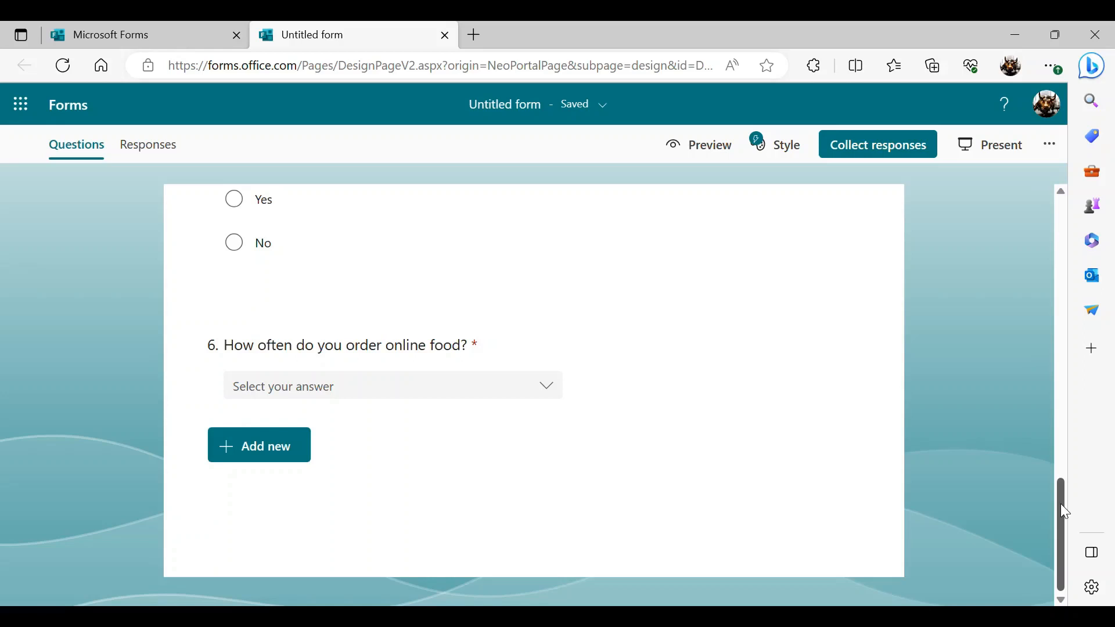
# Step: Add a choice question as question 7 with the title "How much are you willing to pay for meal?"
pyautogui.click(267, 456)
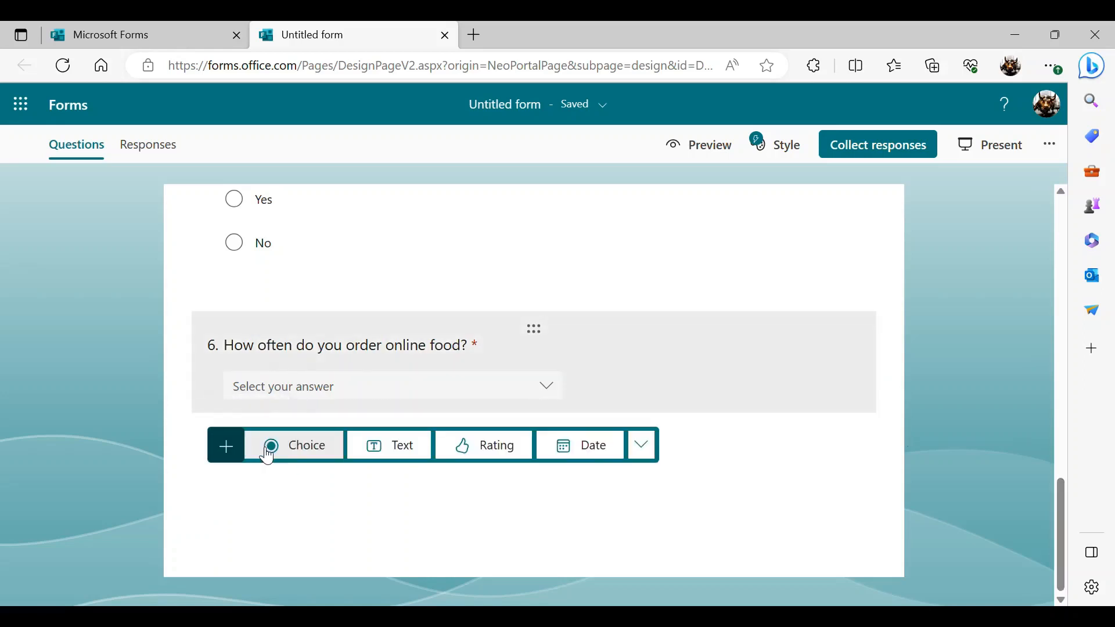
pyautogui.click(297, 456)
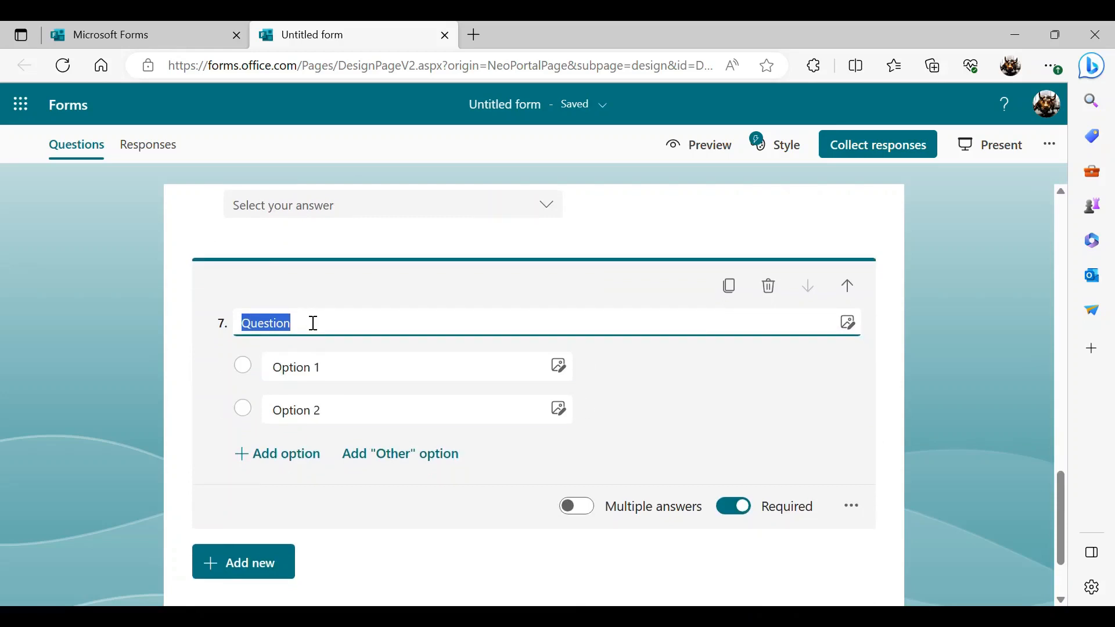
pyautogui.click(314, 324)
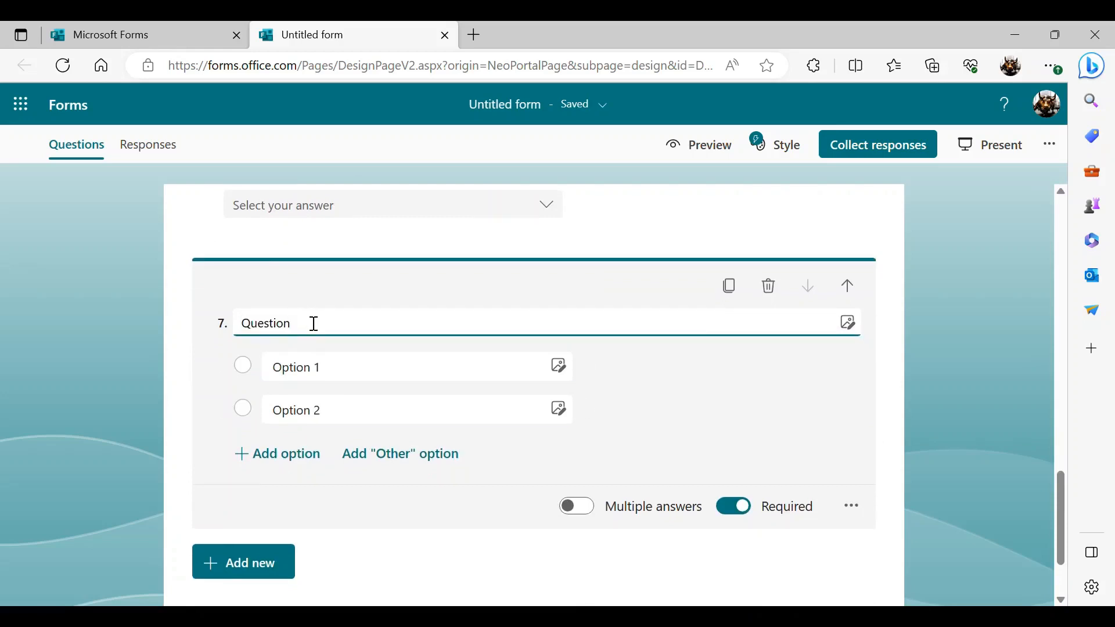
pyautogui.press('BackSpace')
pyautogui.press('BackSpace')
pyautogui.press('BackSpace')
pyautogui.press('BackSpace')
pyautogui.press('BackSpace')
pyautogui.press('BackSpace')
pyautogui.press('BackSpace')
pyautogui.write('How much are you w')
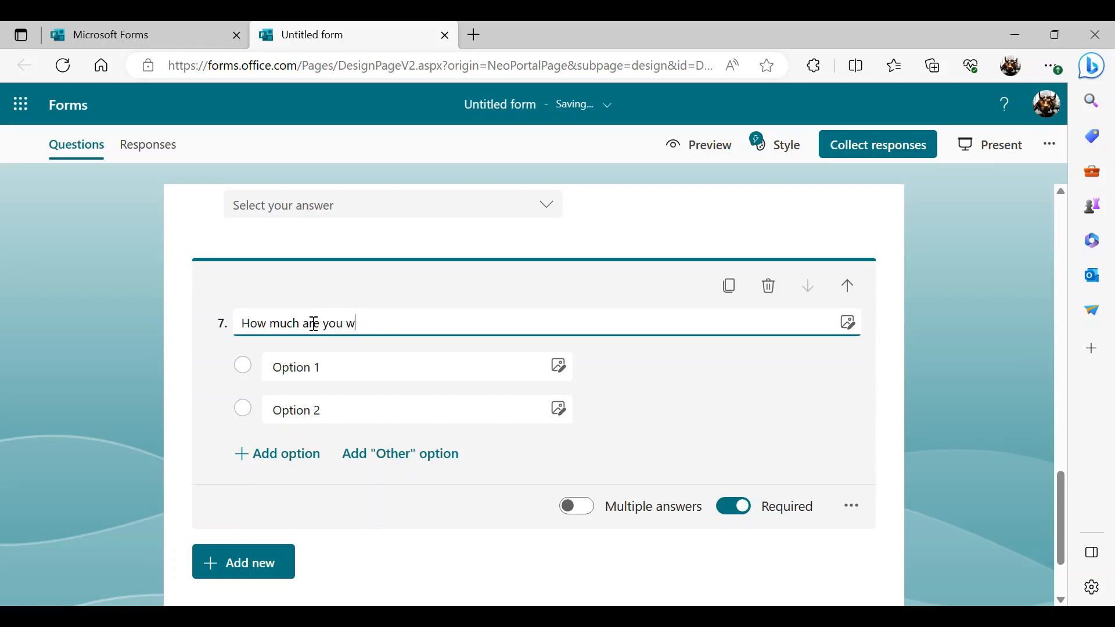
pyautogui.write('ng')
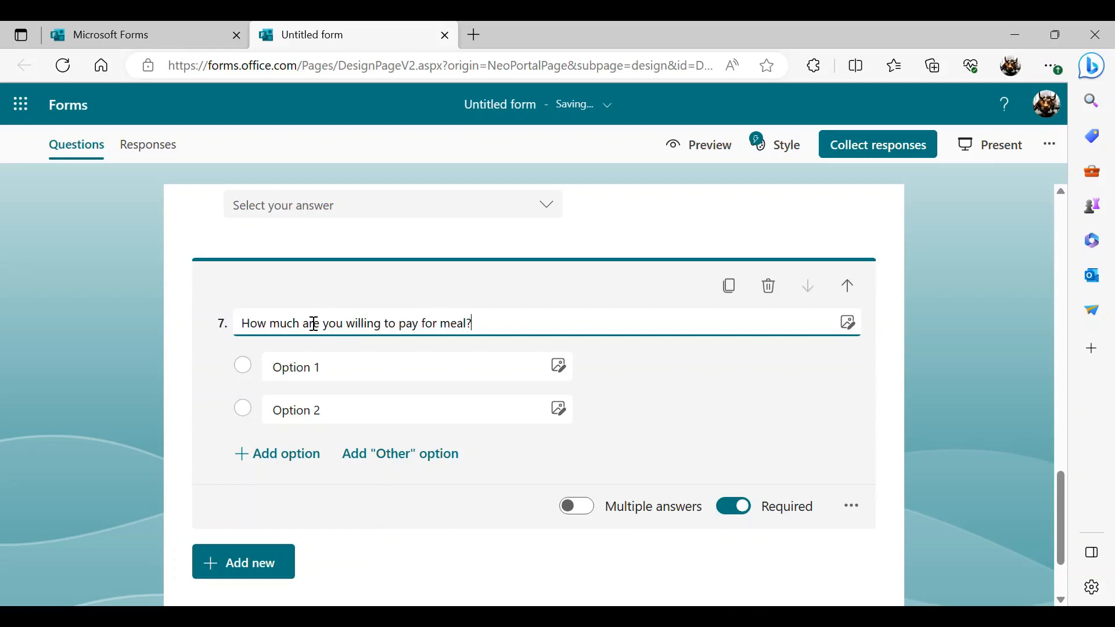
# Step: Set the first two answer options of the meal price question to "10$" and "15$"
pyautogui.click(334, 371)
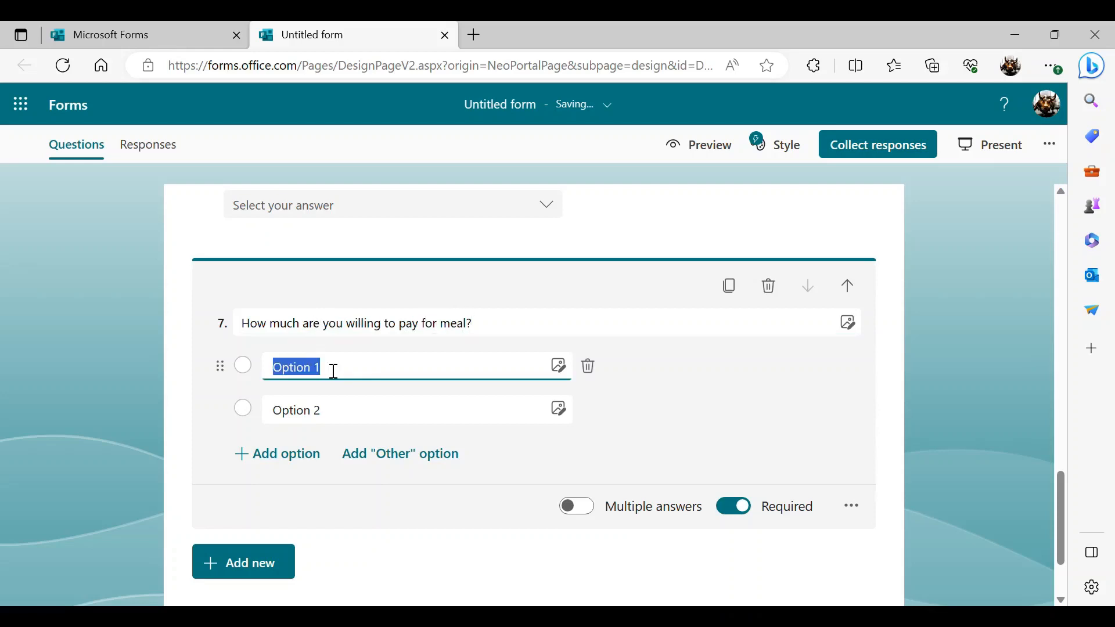
pyautogui.click(334, 371)
pyautogui.press('BackSpace')
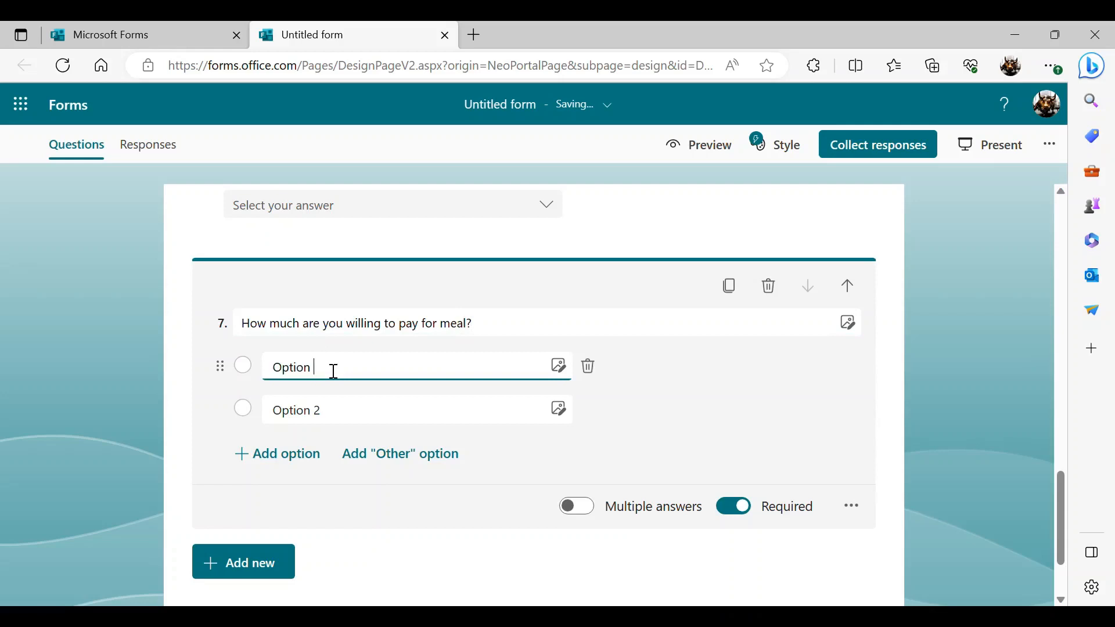
pyautogui.press('BackSpace')
pyautogui.press('BackSpace')
pyautogui.press('BackSpace')
pyautogui.press('BackSpace')
pyautogui.press('BackSpace')
pyautogui.press('BackSpace')
pyautogui.write('1')
pyautogui.click(340, 408)
pyautogui.press('BackSpace')
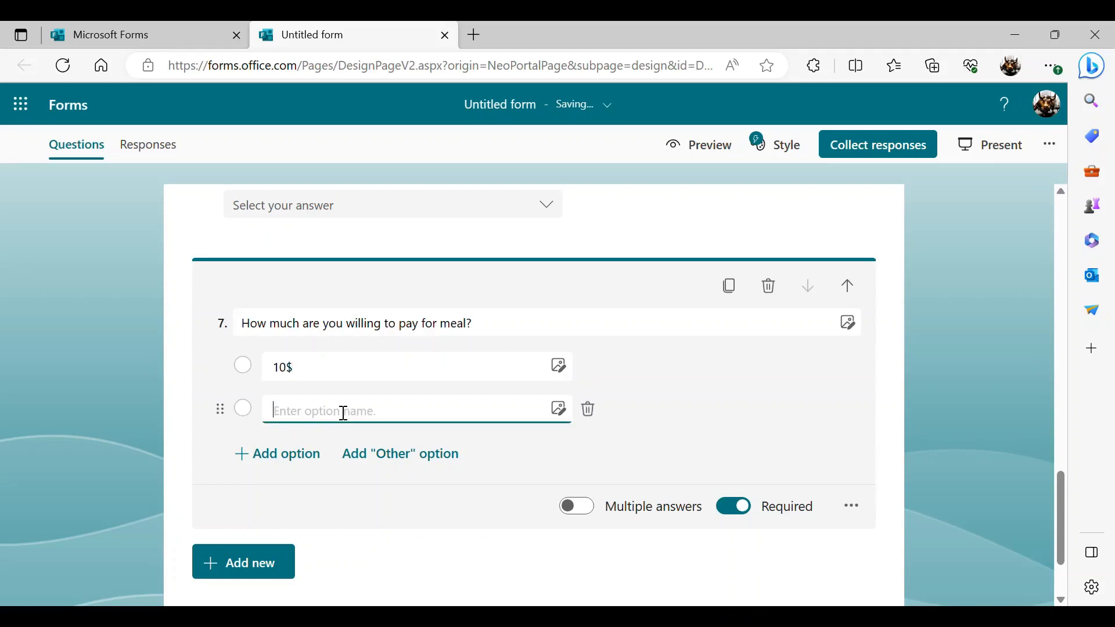
pyautogui.write('15$')
# Step: Add a third answer option named "20$" to the meal price question
pyautogui.click(300, 457)
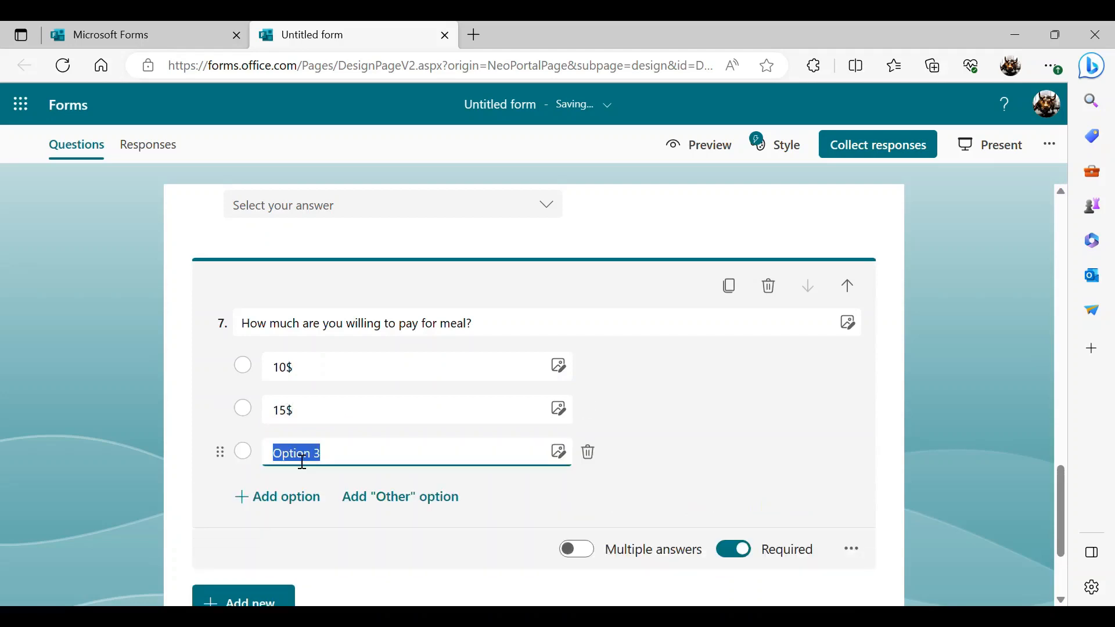
pyautogui.click(345, 459)
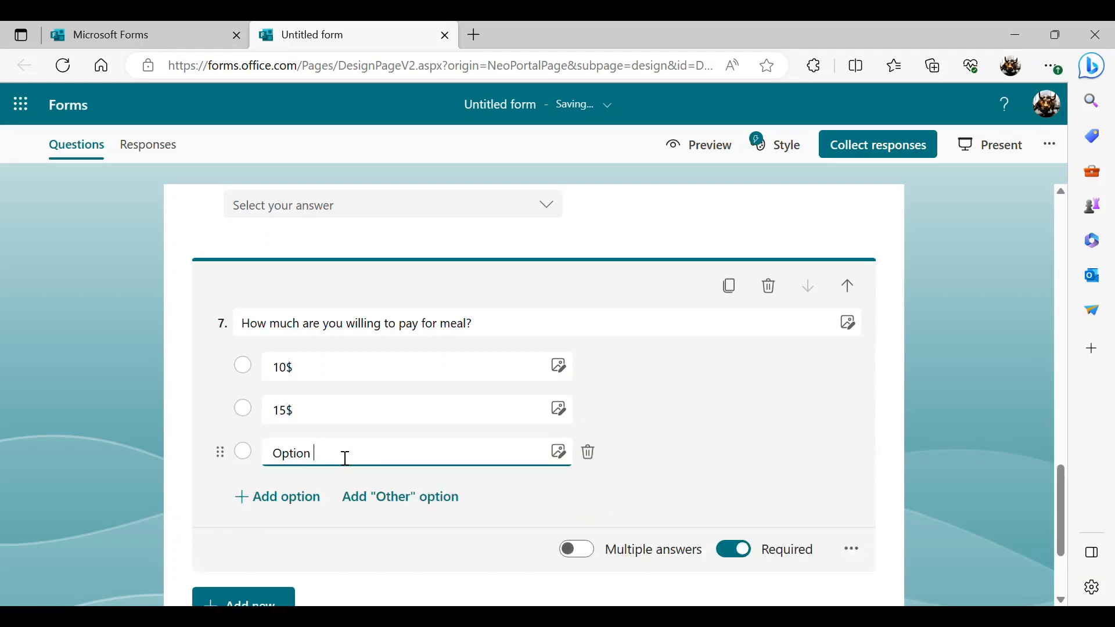
pyautogui.press('BackSpace')
pyautogui.press('BackSpace')
pyautogui.press('BackSpace')
pyautogui.press('BackSpace')
pyautogui.press('BackSpace')
pyautogui.press('BackSpace')
pyautogui.press('BackSpace')
pyautogui.write('"')
pyautogui.press('BackSpace')
pyautogui.write('20$')
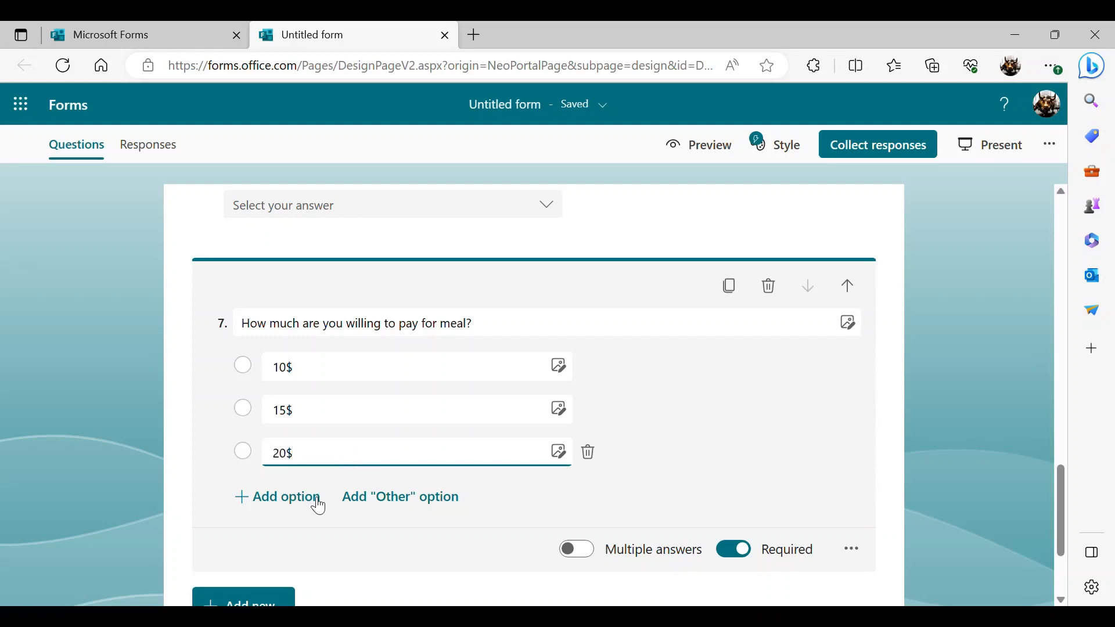
# Step: Add a fourth answer option named "25$" to the meal price question and finish editing it
pyautogui.click(294, 507)
pyautogui.press('BackSpace')
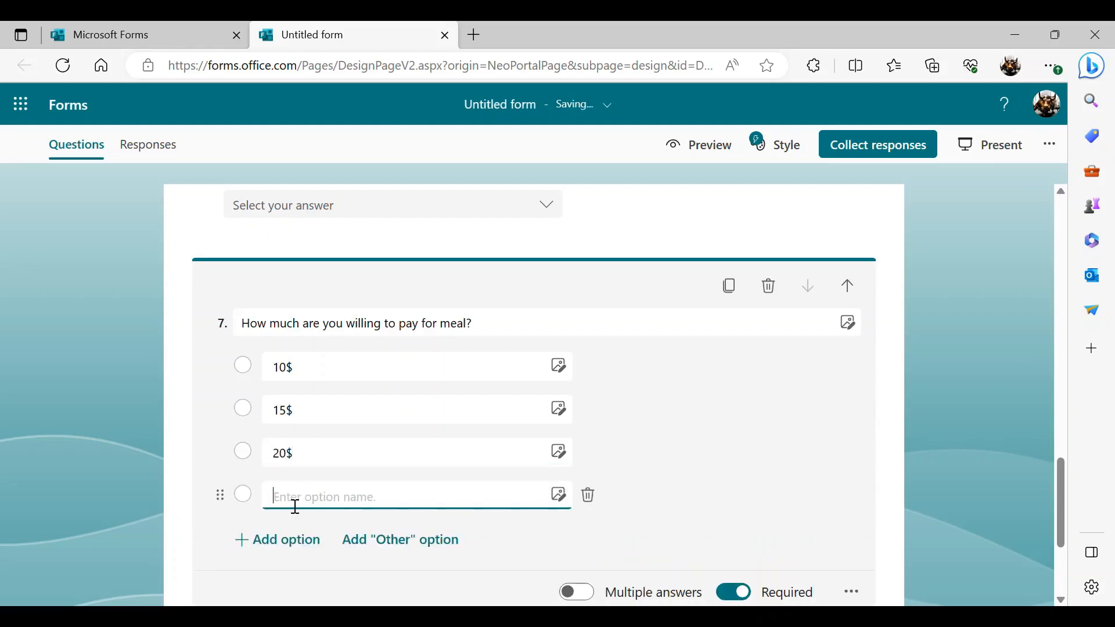
pyautogui.write('25$')
pyautogui.click(294, 576)
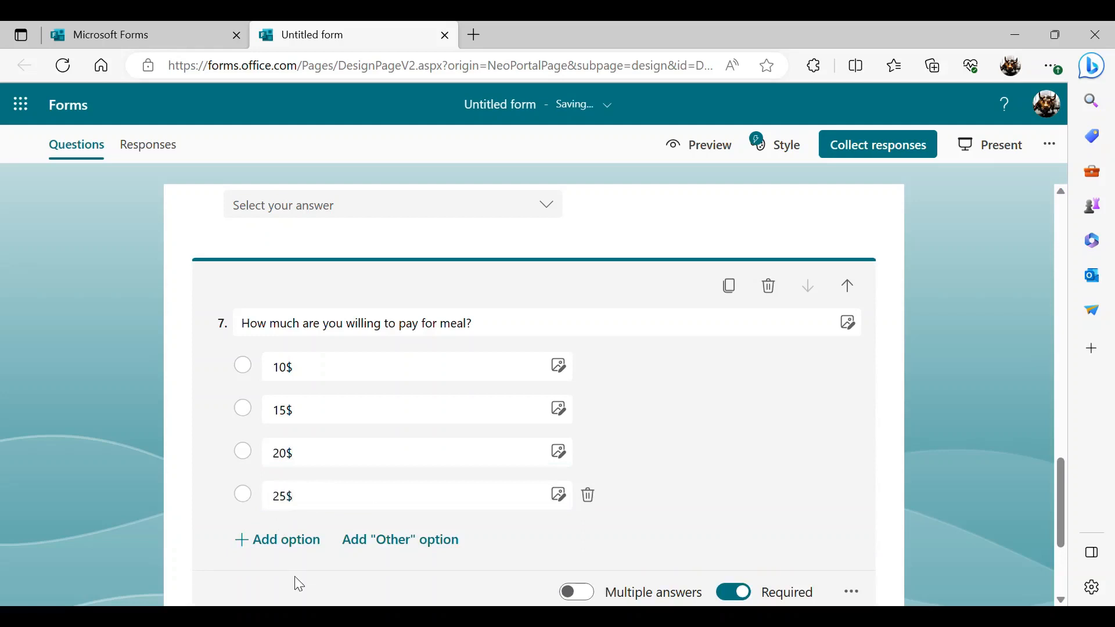
# Step: Add a Net Promoter Score question as question 8 below the meal price question
pyautogui.moveTo(1061, 465); pyautogui.dragTo(1058, 504)
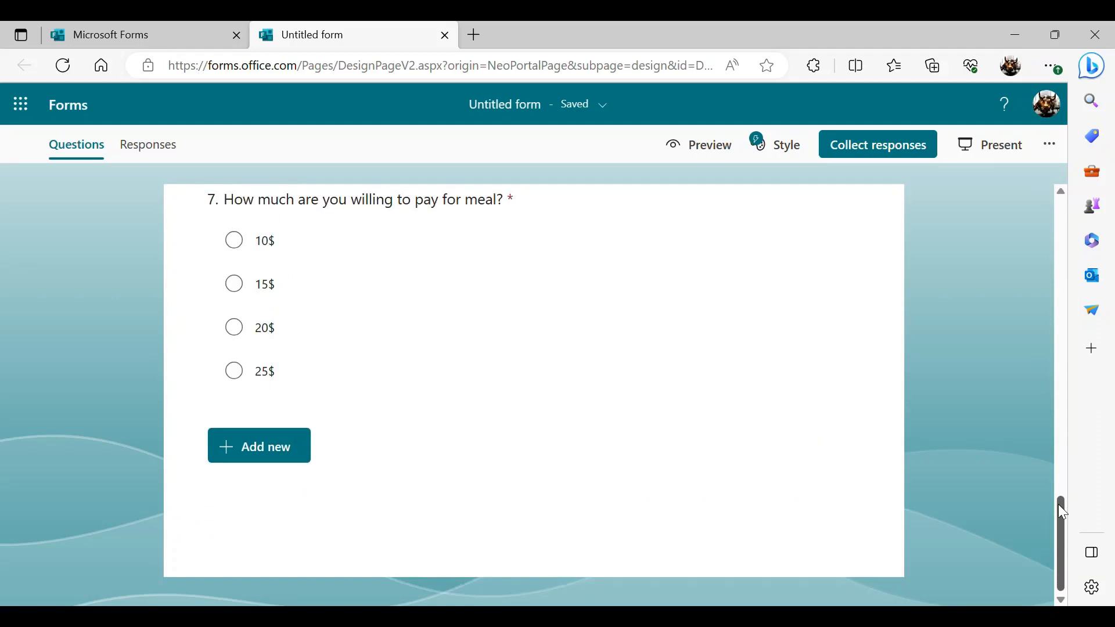
pyautogui.click(272, 448)
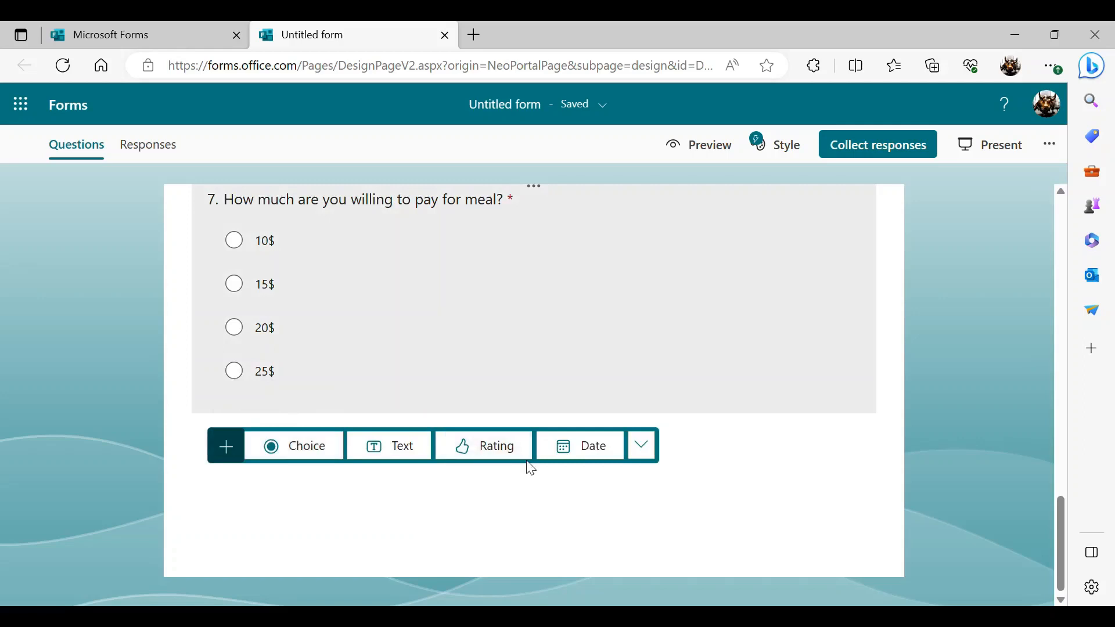
pyautogui.click(646, 447)
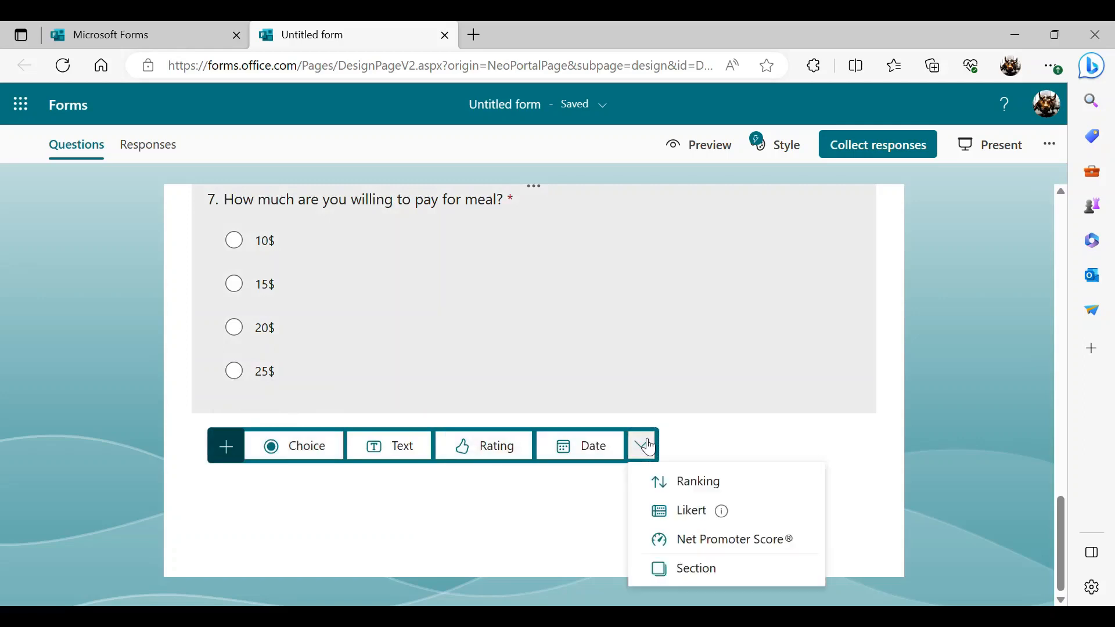
pyautogui.click(716, 541)
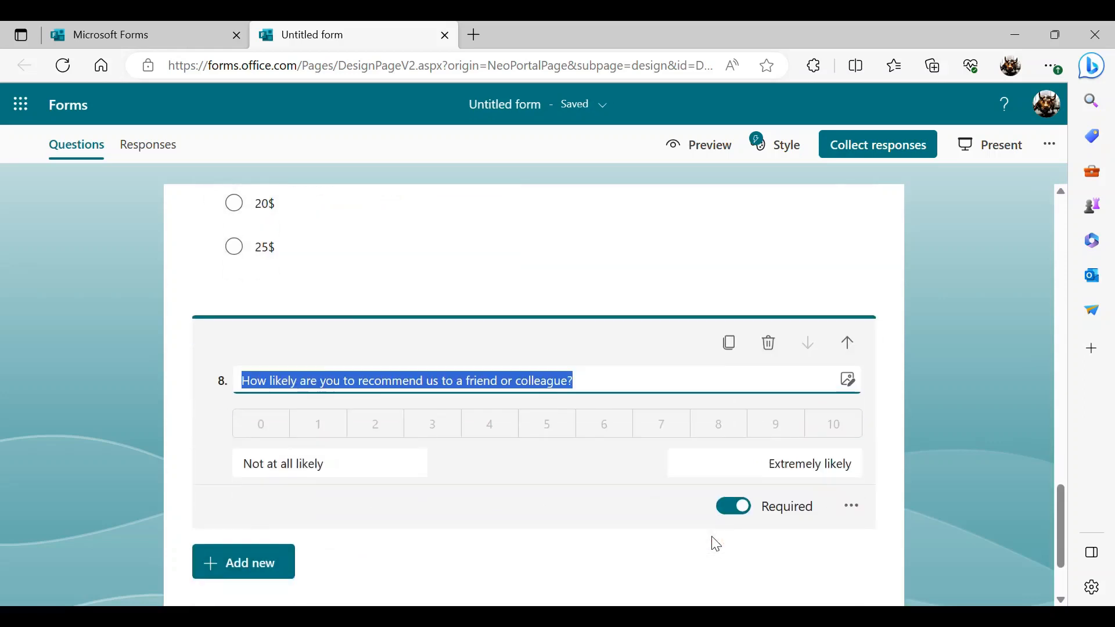
# Step: Replace the title of question 8 with "If the price is attractive, are you willing to order" and finish editing it
pyautogui.click(595, 388)
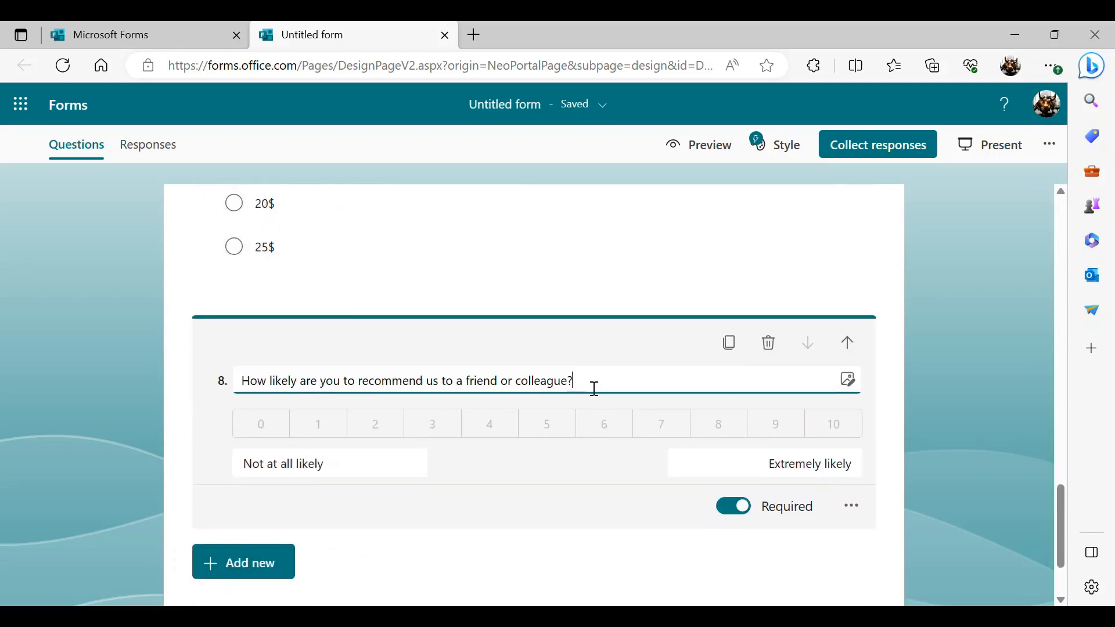
pyautogui.press('BackSpace')
pyautogui.press('BackSpace')
pyautogui.press('BackSpace')
pyautogui.press('BackSpace')
pyautogui.press('BackSpace')
pyautogui.press('BackSpace')
pyautogui.press('BackSpace')
pyautogui.press('BackSpace')
pyautogui.press('BackSpace')
pyautogui.press('BackSpace')
pyautogui.press('BackSpace')
pyautogui.press('BackSpace')
pyautogui.press('BackSpace')
pyautogui.press('BackSpace')
pyautogui.press('BackSpace')
pyautogui.press('BackSpace')
pyautogui.press('BackSpace')
pyautogui.press('BackSpace')
pyautogui.press('BackSpace')
pyautogui.press('BackSpace')
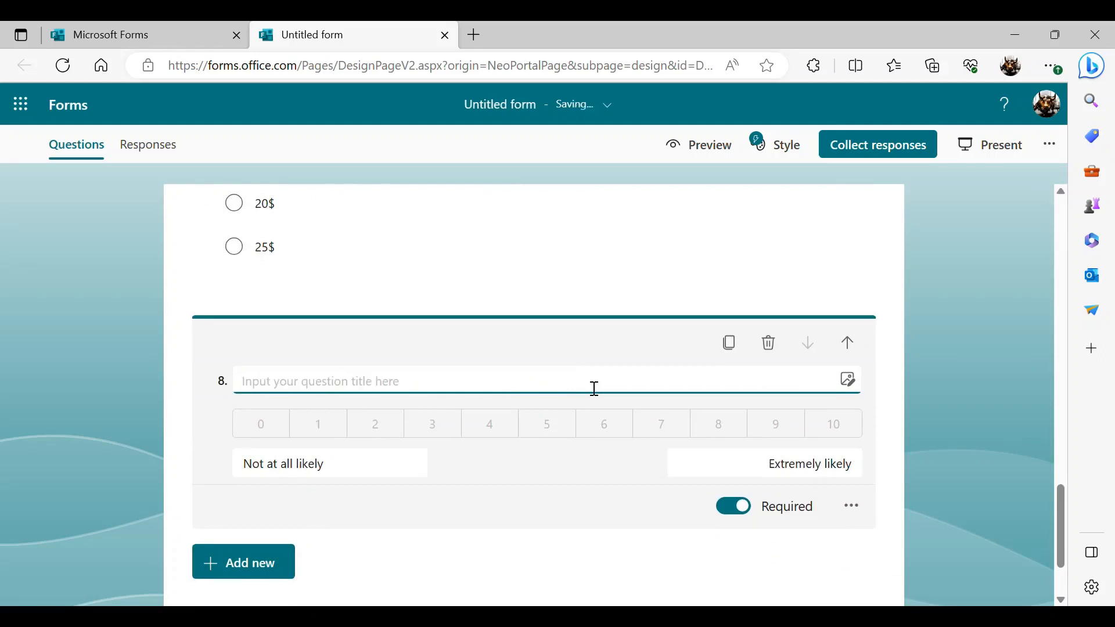
pyautogui.write('I')
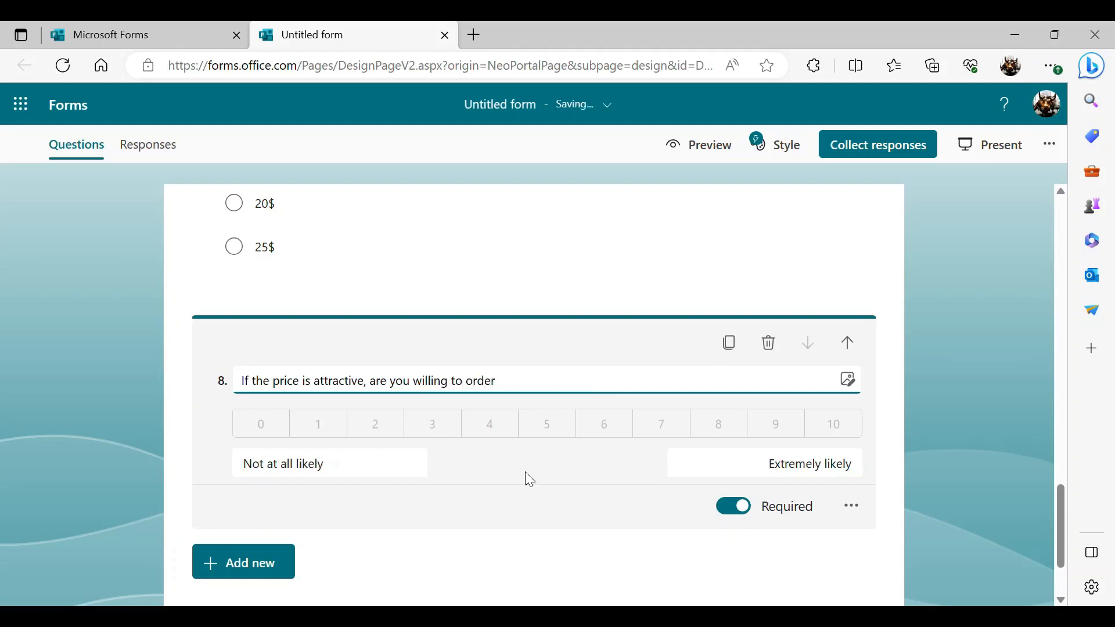
pyautogui.click(401, 557)
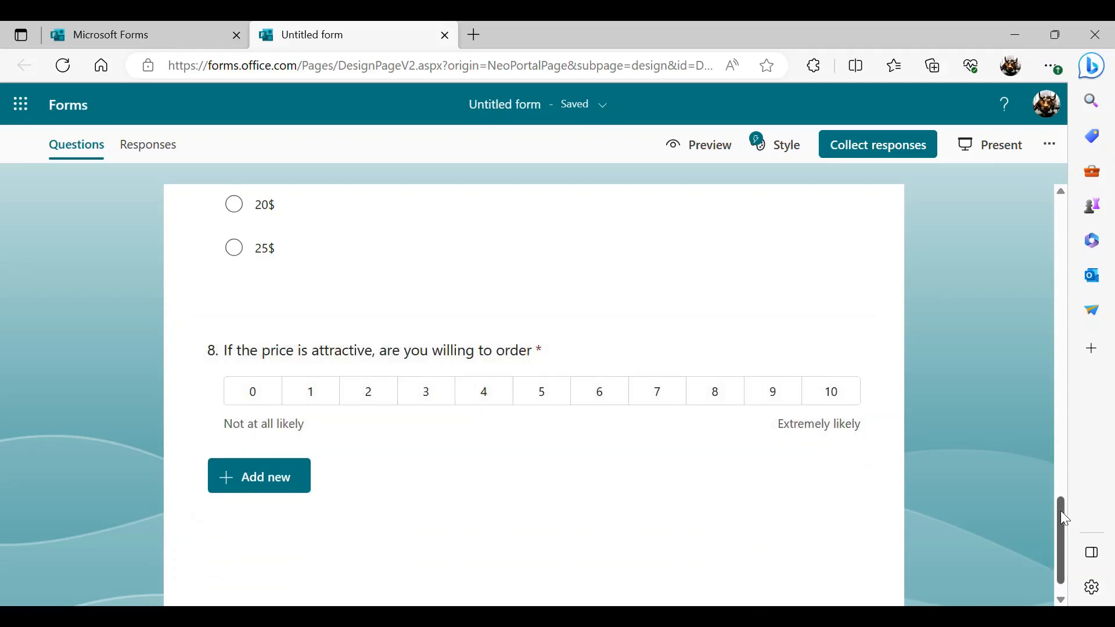
# Step: Preview the form as respondents see it on a computer and return to the question editor
pyautogui.moveTo(1061, 511)
pyautogui.mouseDown()
pyautogui.moveTo(1020, 199)
pyautogui.moveTo(1054, 423)
pyautogui.moveTo(1052, 511)
pyautogui.mouseUp()
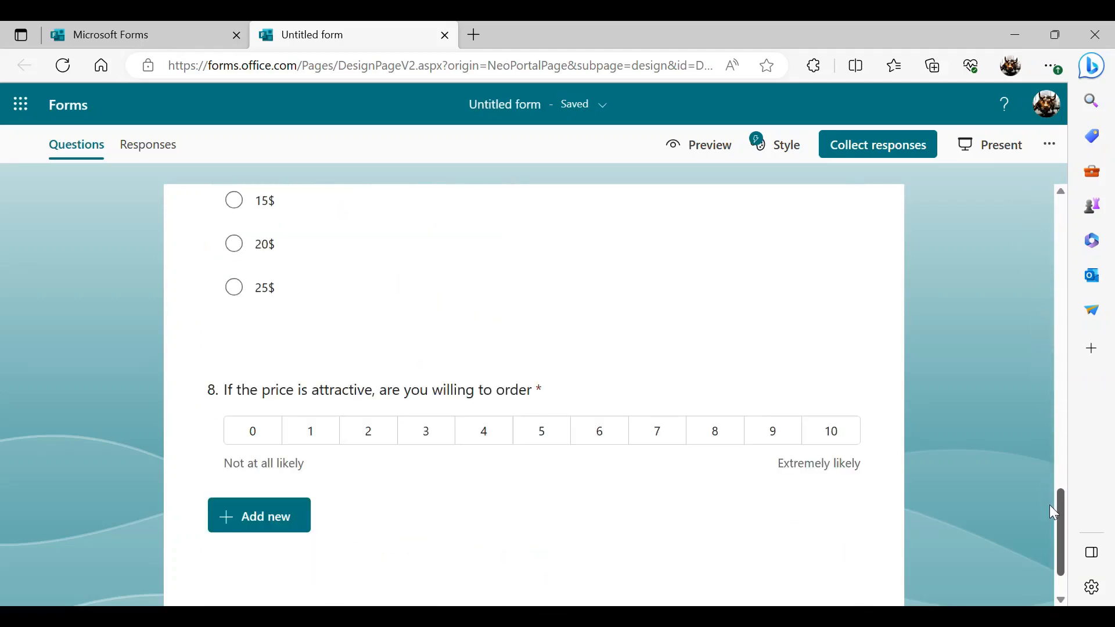
pyautogui.click(714, 146)
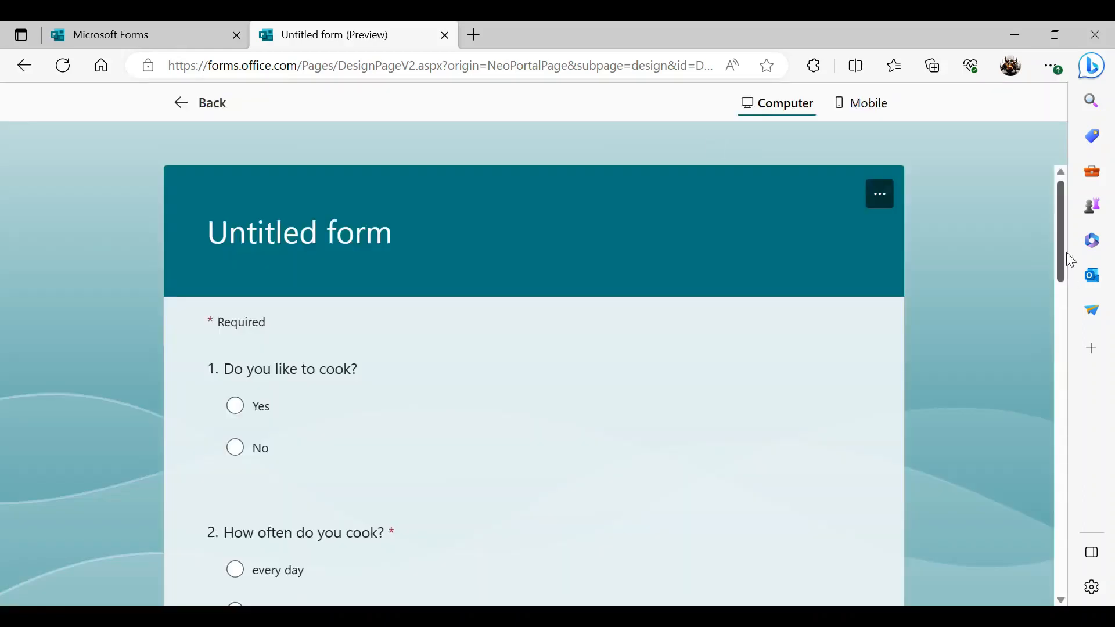
pyautogui.moveTo(1060, 256); pyautogui.dragTo(1050, 173)
pyautogui.click(202, 108)
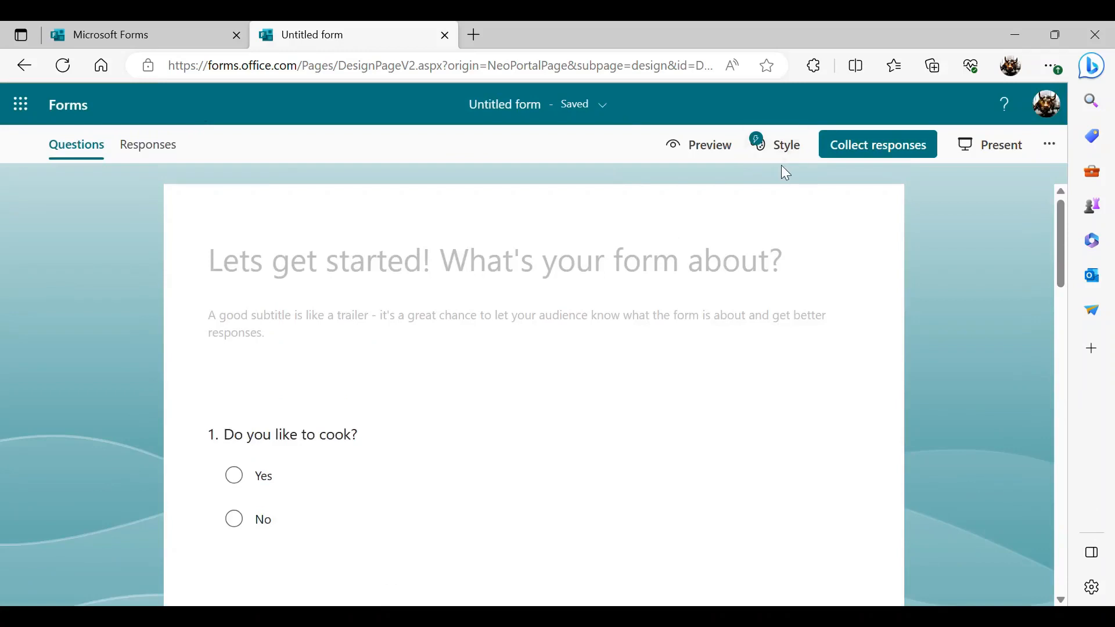
# Step: Try the toy blocks and birthday cake styles on the form, and apply the snowy mountain style with the skier
pyautogui.click(784, 146)
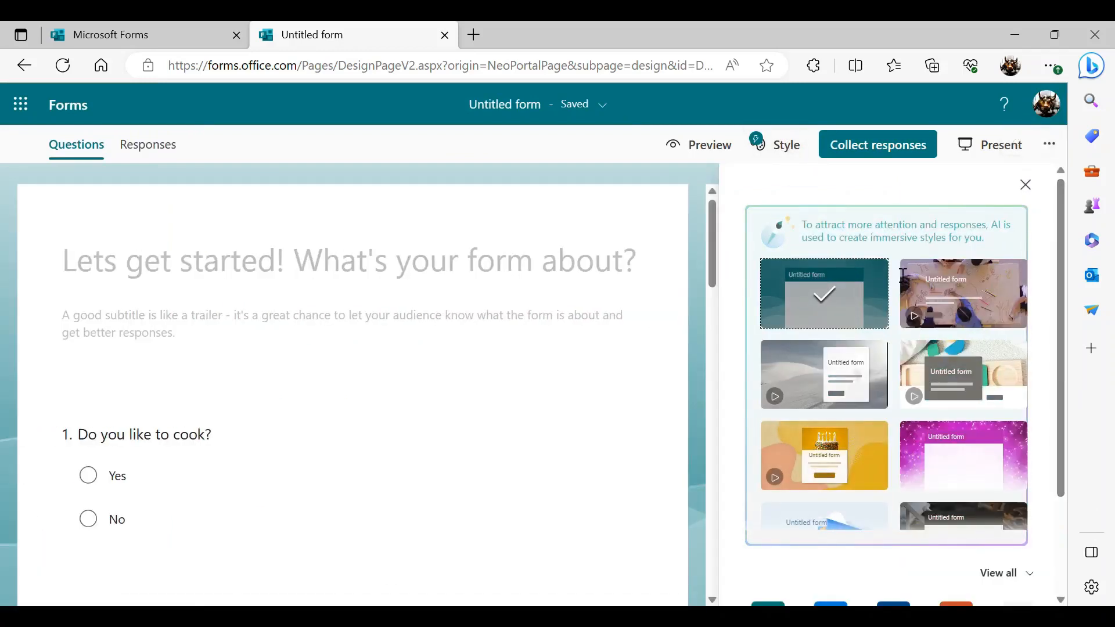
pyautogui.moveTo(1064, 316); pyautogui.dragTo(1066, 369)
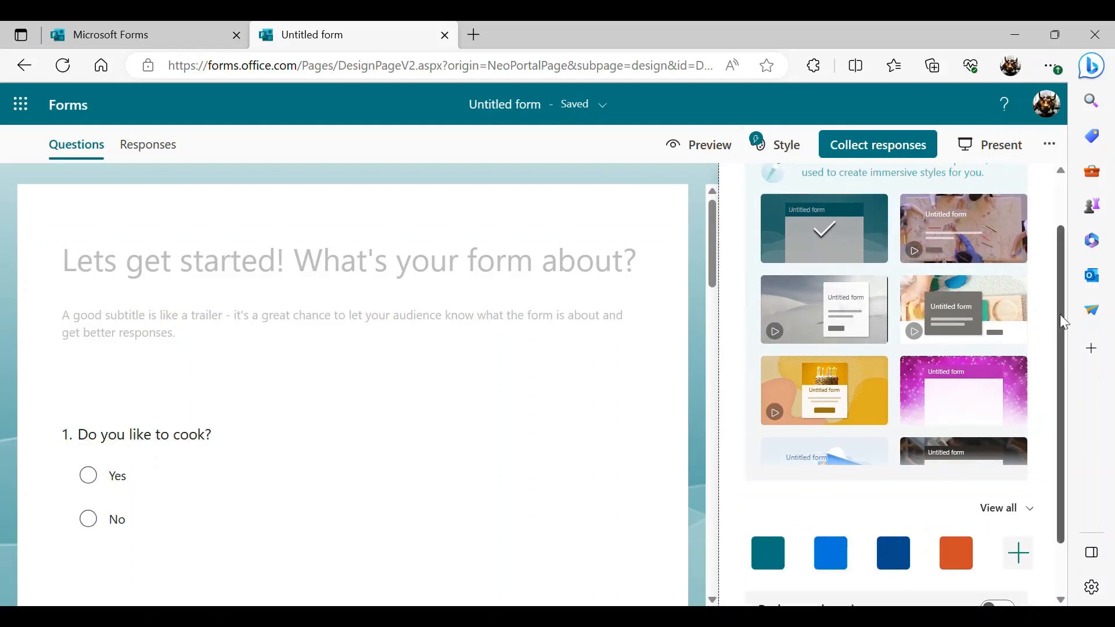
pyautogui.moveTo(1060, 314)
pyautogui.mouseDown()
pyautogui.moveTo(1060, 335)
pyautogui.moveTo(1058, 316)
pyautogui.mouseUp()
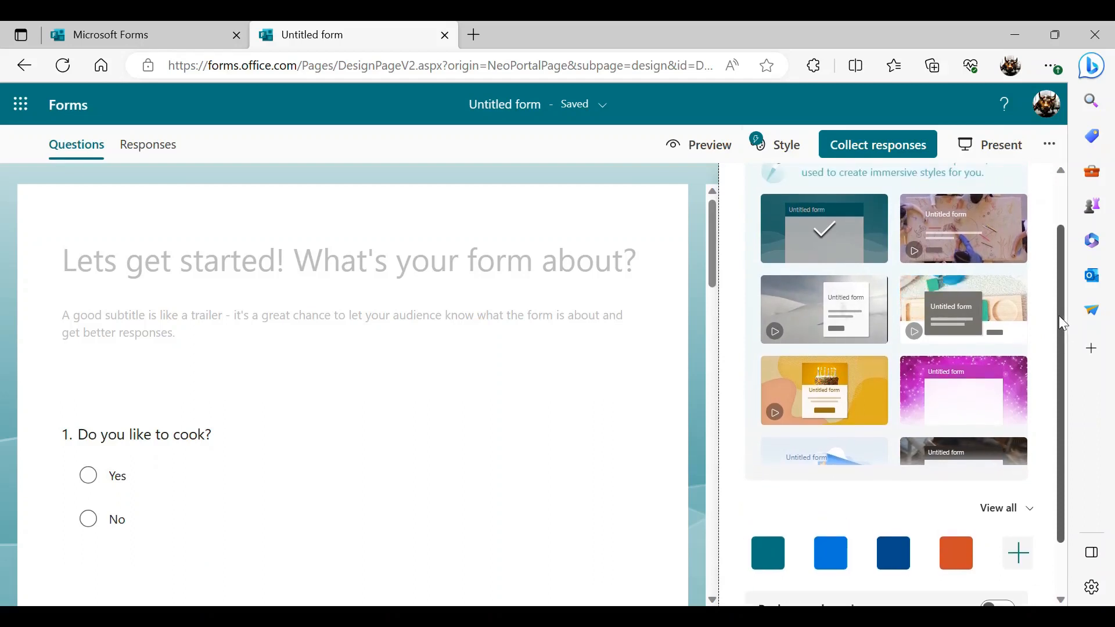
pyautogui.click(988, 328)
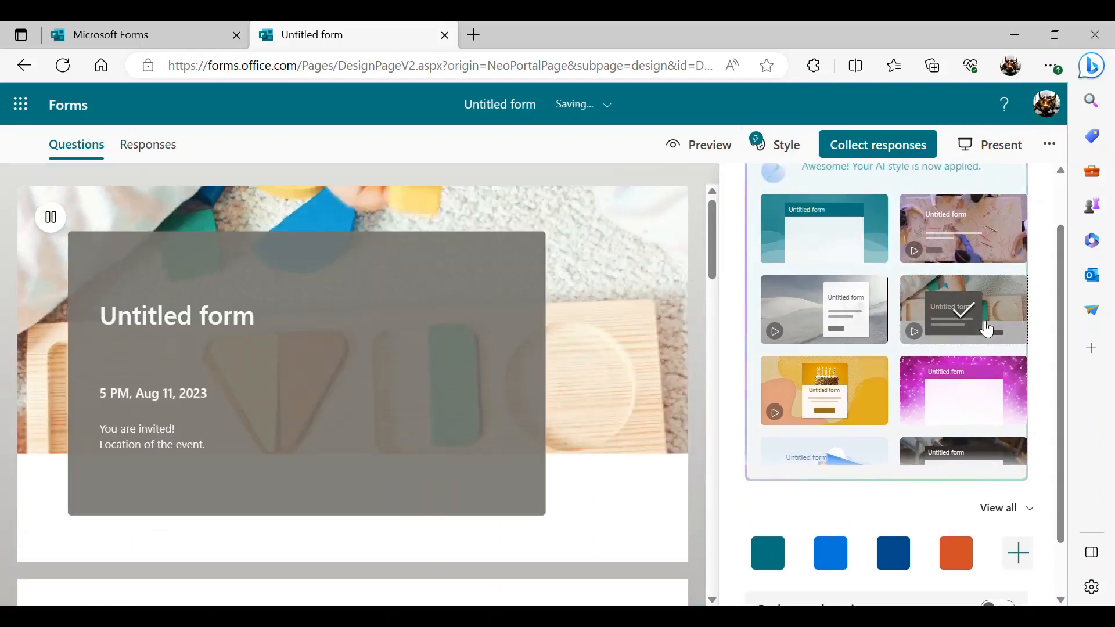
pyautogui.click(779, 410)
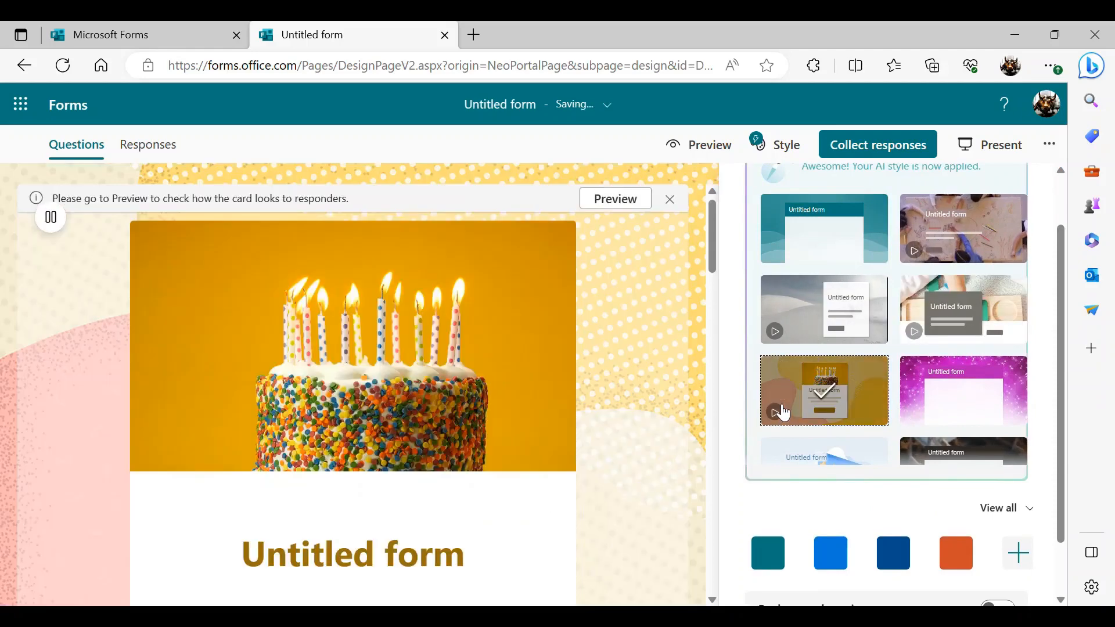
pyautogui.click(829, 339)
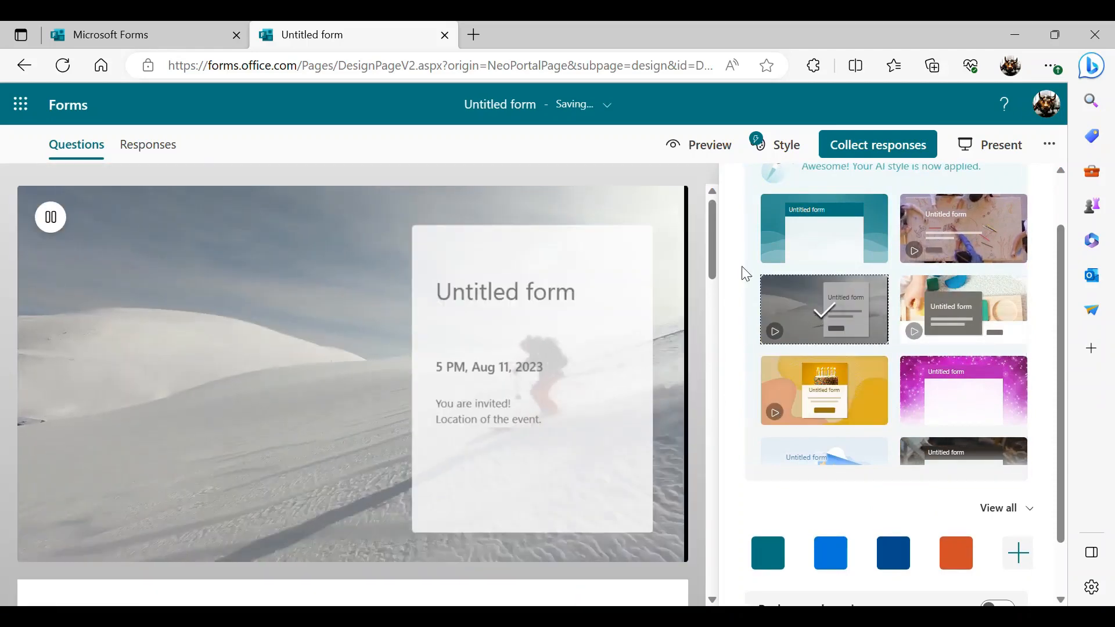
# Step: Try the "Just the sun" background music on the form and turn background music off again
pyautogui.moveTo(1060, 319); pyautogui.dragTo(1066, 381)
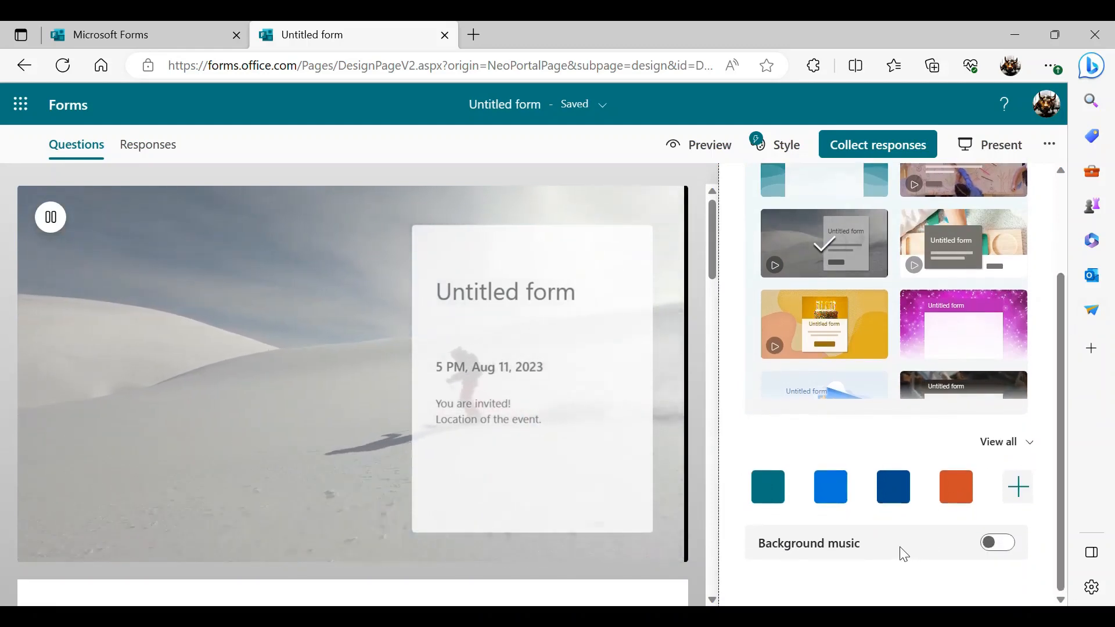
pyautogui.click(1002, 544)
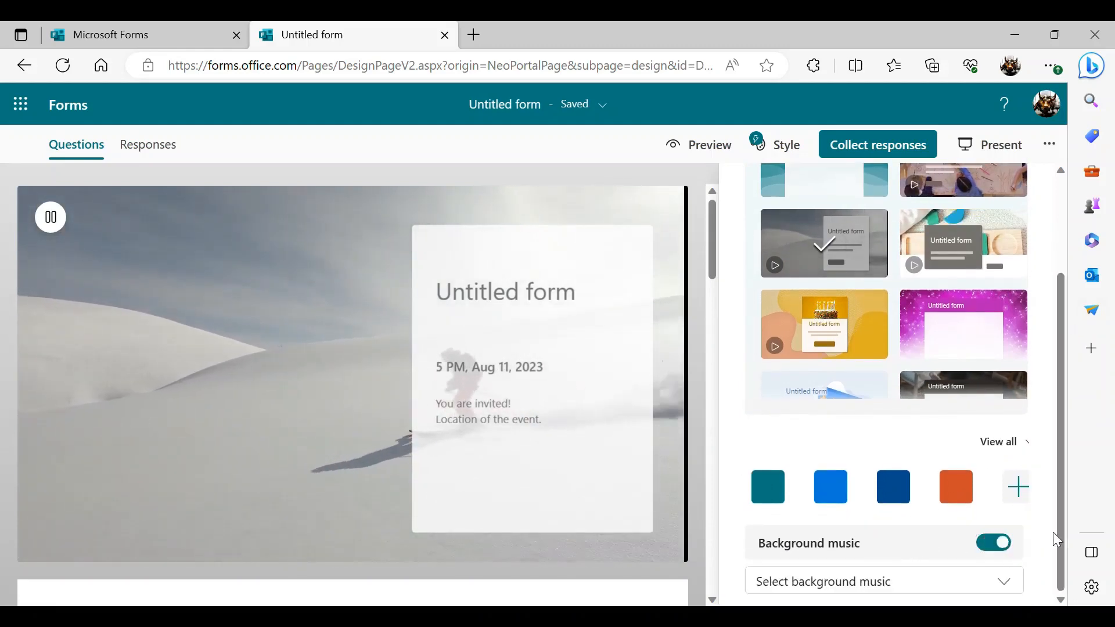
pyautogui.click(958, 585)
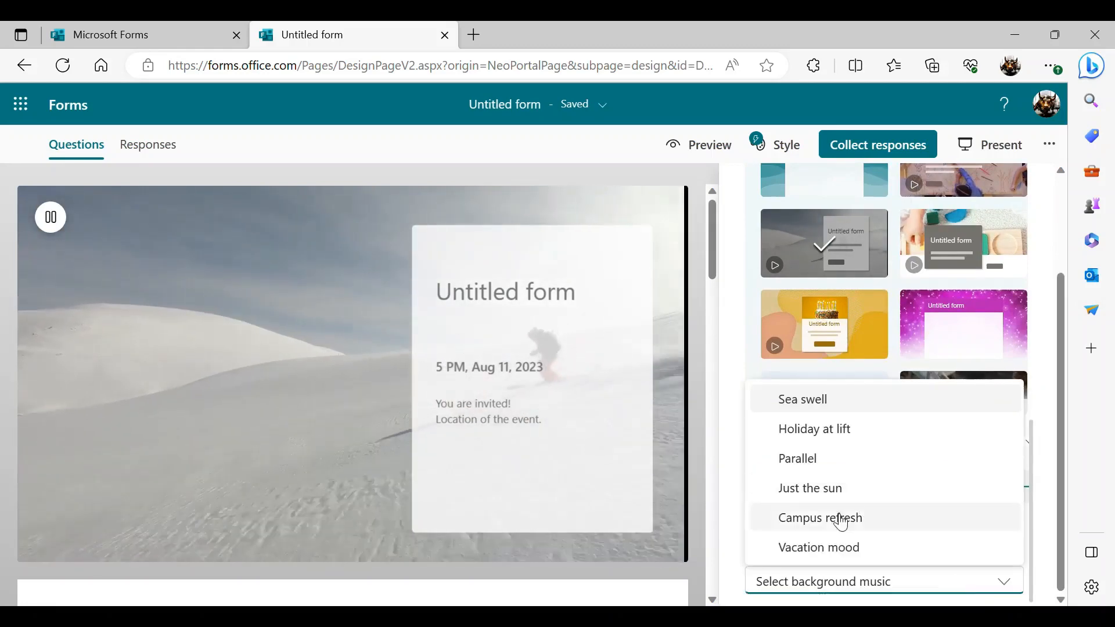
pyautogui.click(836, 494)
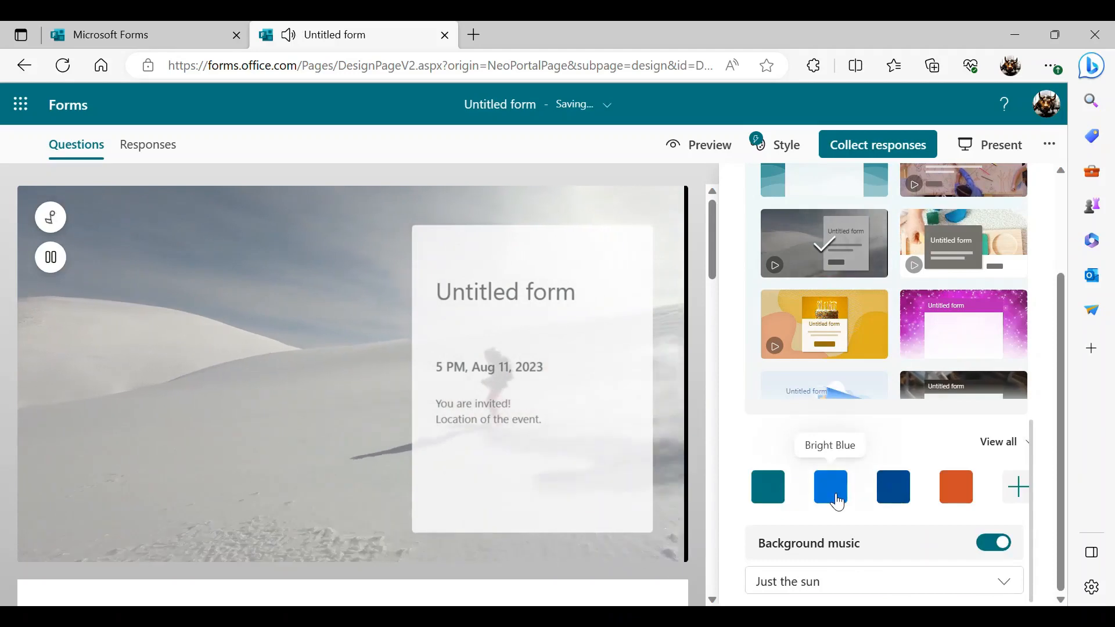
pyautogui.moveTo(712, 254); pyautogui.dragTo(706, 228)
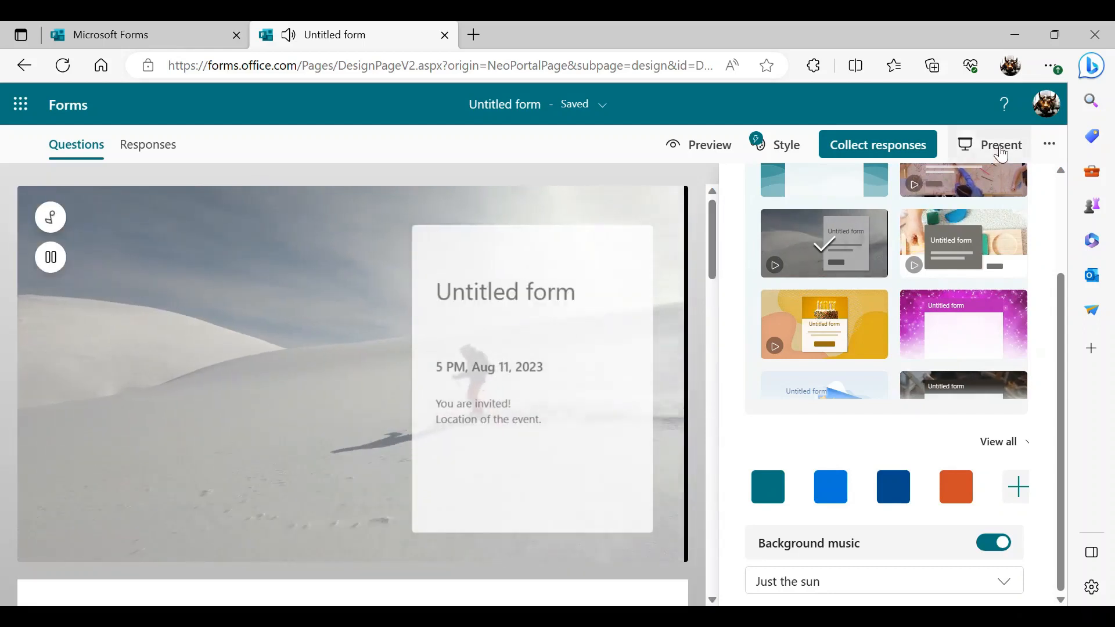
pyautogui.click(995, 549)
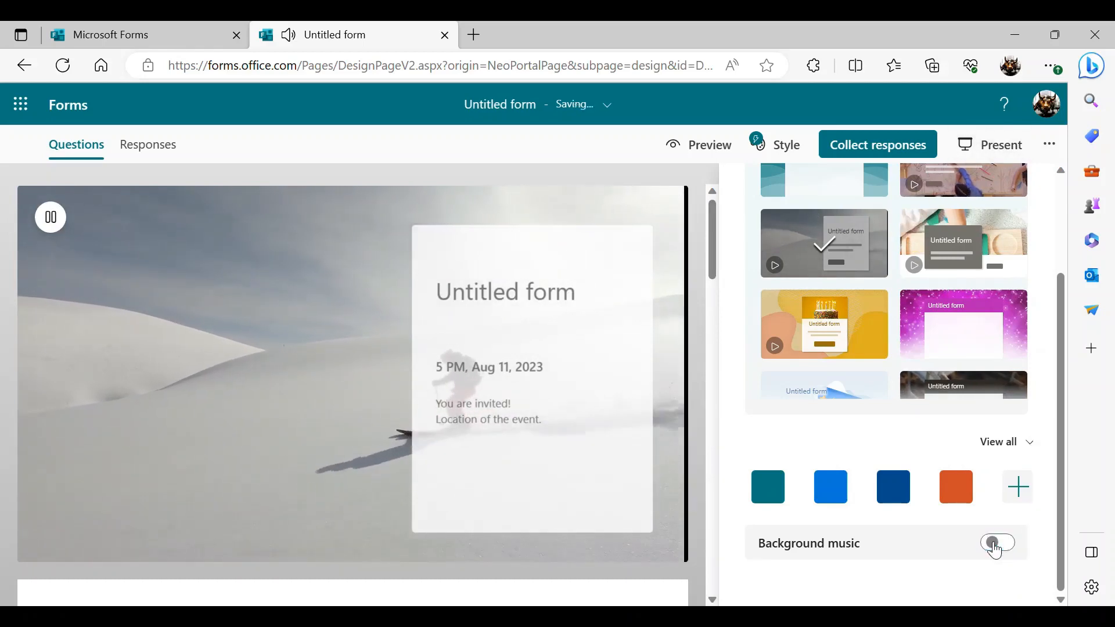
# Step: Present the form and page through its questions up to the cooking rating question
pyautogui.click(1005, 148)
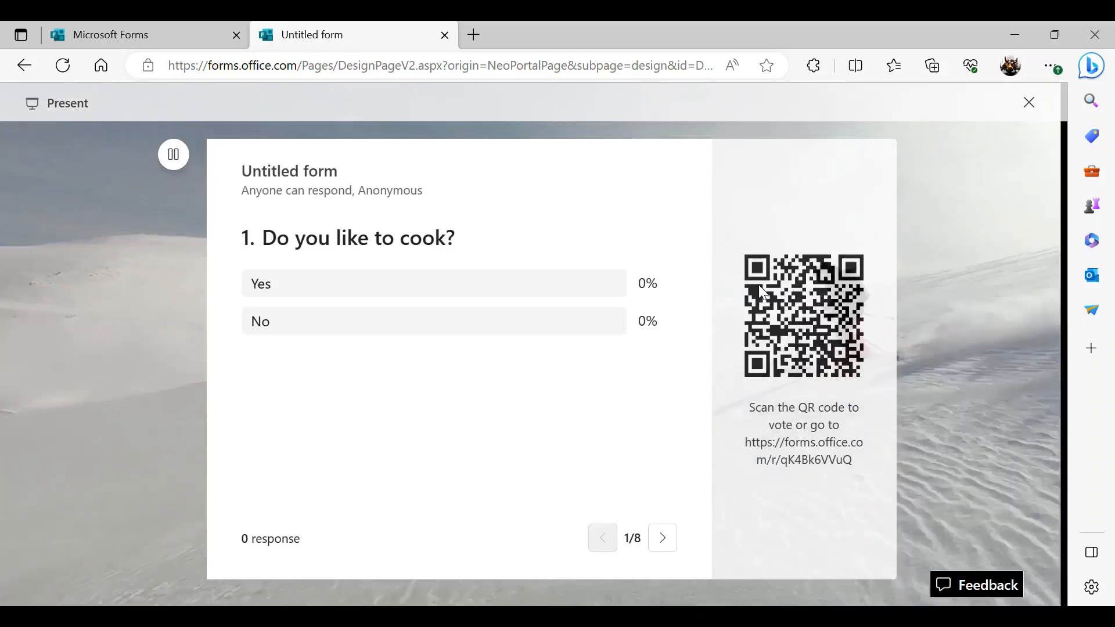
pyautogui.click(663, 538)
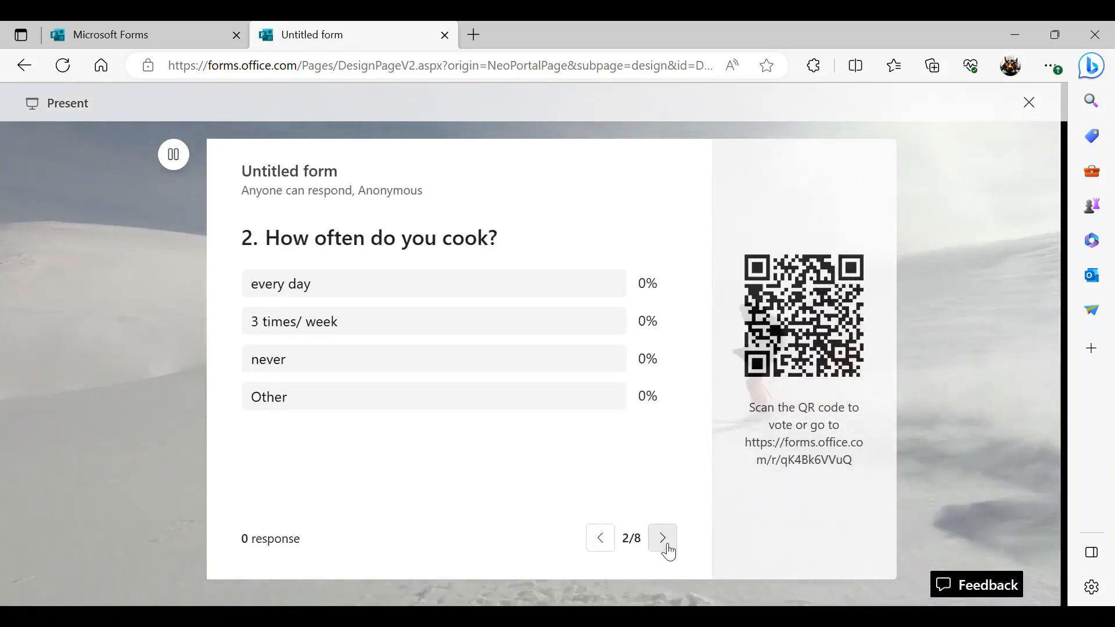
pyautogui.click(668, 548)
pyautogui.click(668, 548)
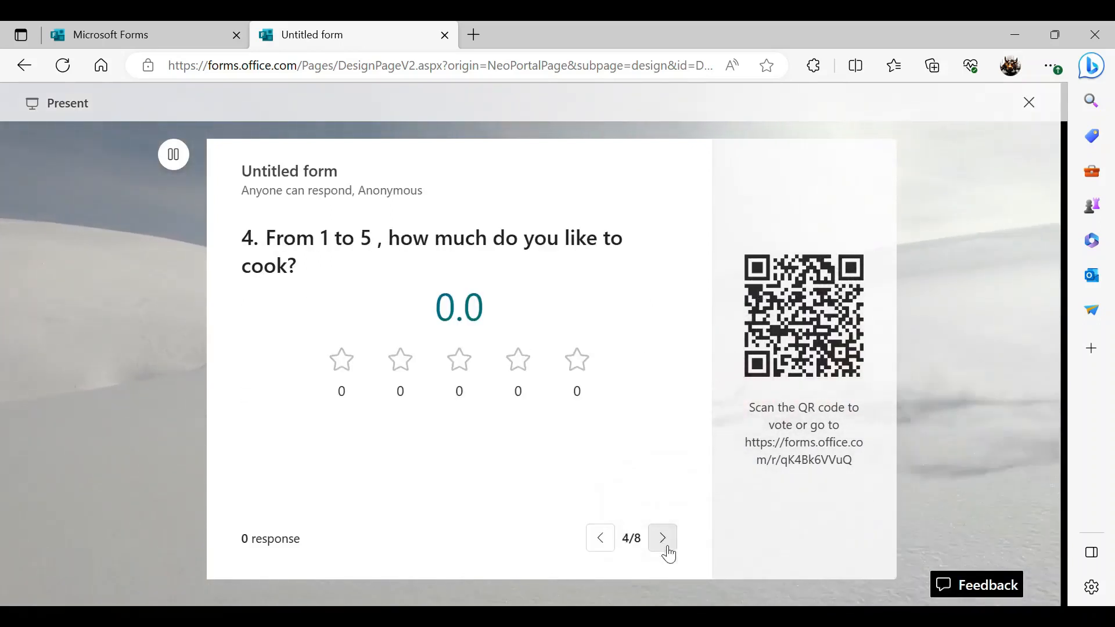